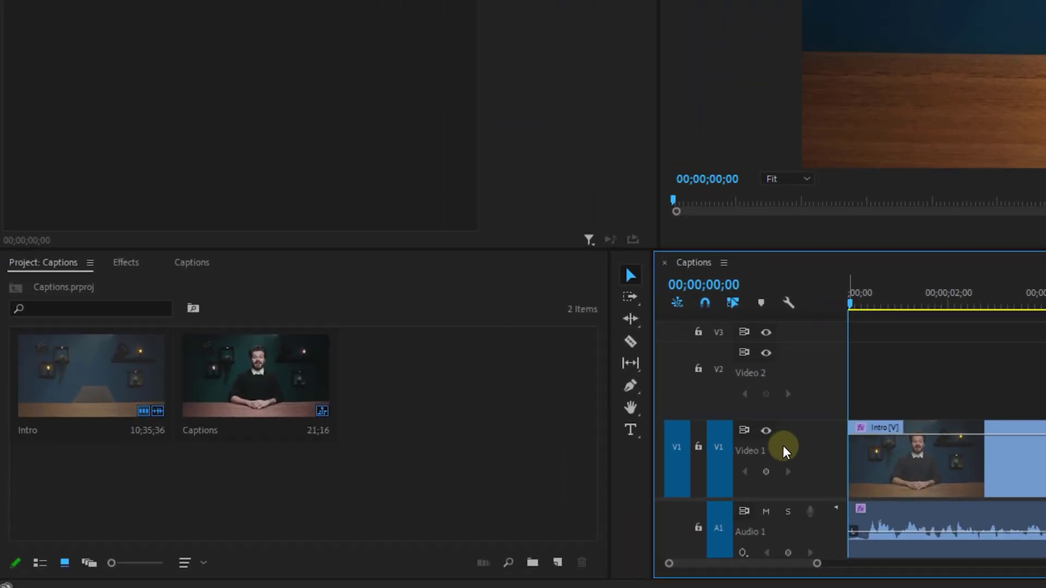
Step: Start a new Captions item from the Project panel and list its caption standards
{"action": "left_click", "coordinate": [558, 562]}
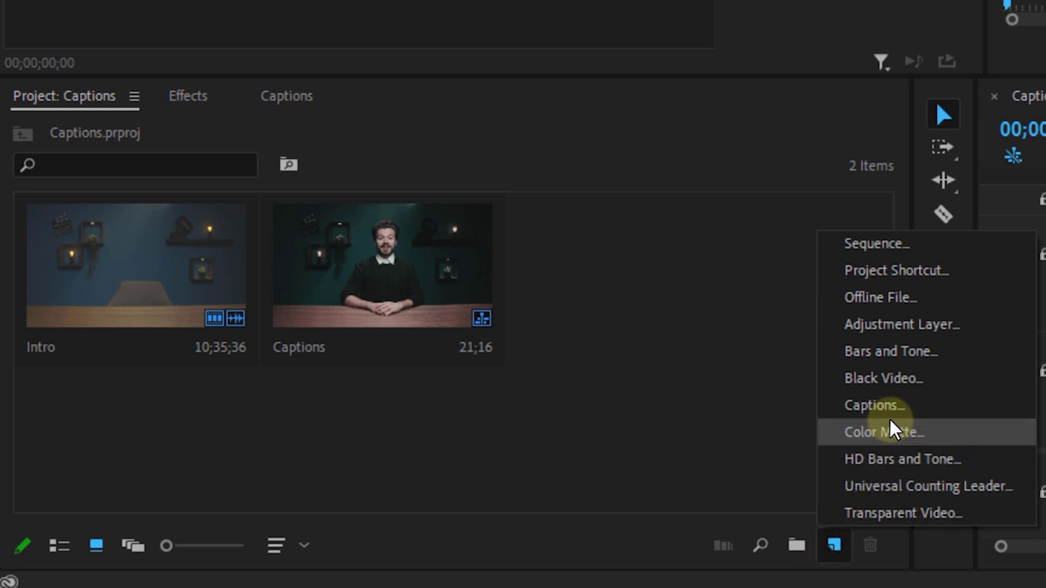
{"action": "left_click", "coordinate": [871, 405]}
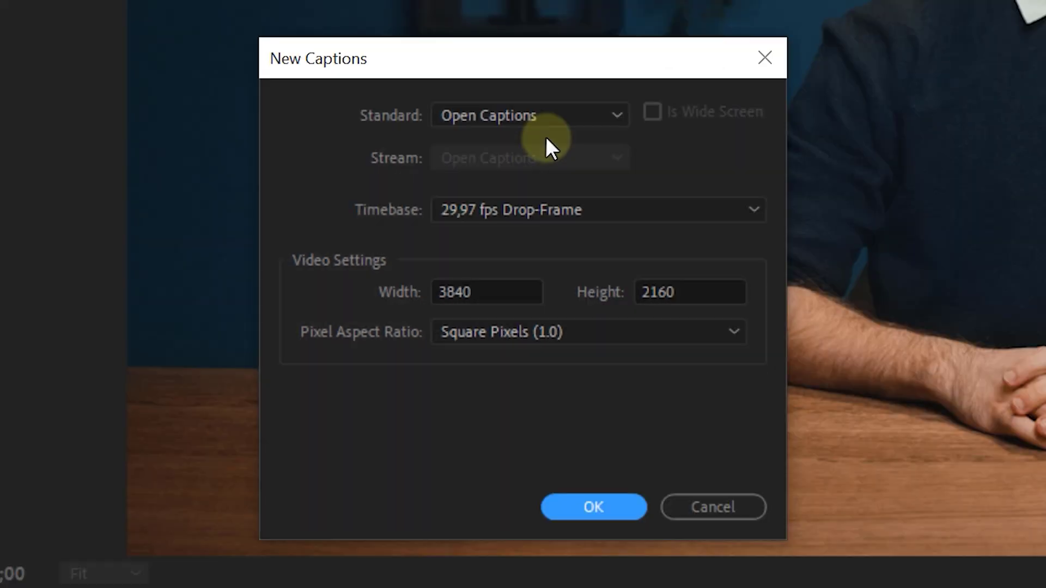
{"action": "left_click", "coordinate": [554, 117]}
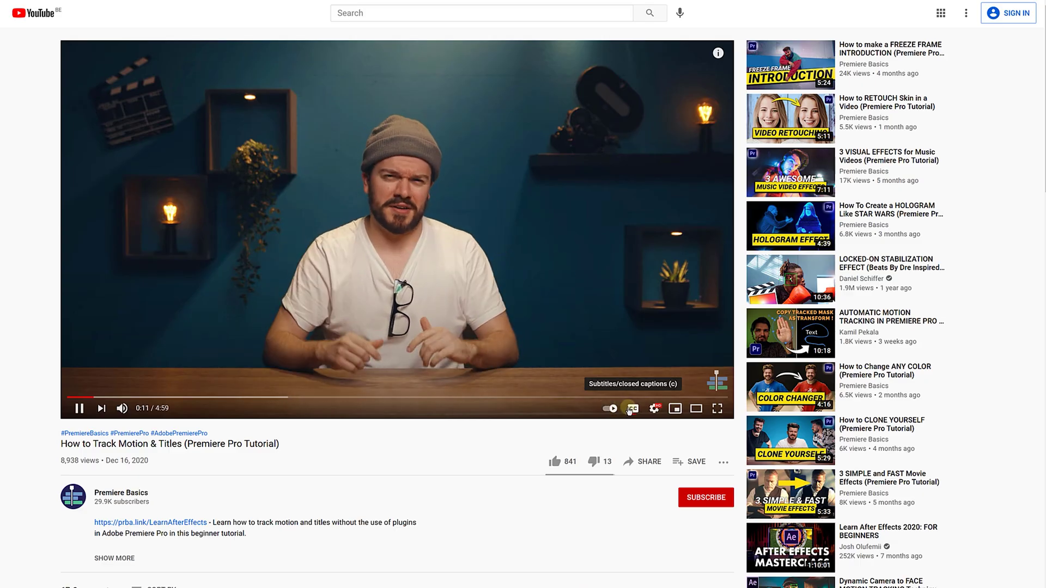
Step: Turn on the YouTube video's auto-generated English subtitles with the CC button
{"action": "left_click", "coordinate": [630, 411]}
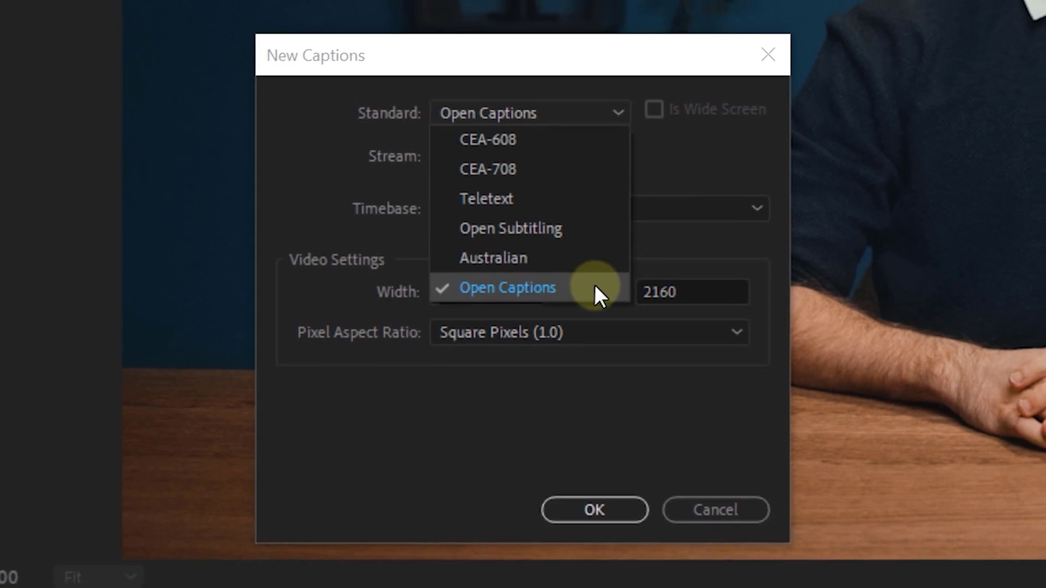
Step: Create an Open Captions item and stretch its clip along the timeline above the Intro footage
{"action": "left_click", "coordinate": [593, 289]}
{"action": "left_click", "coordinate": [594, 511]}
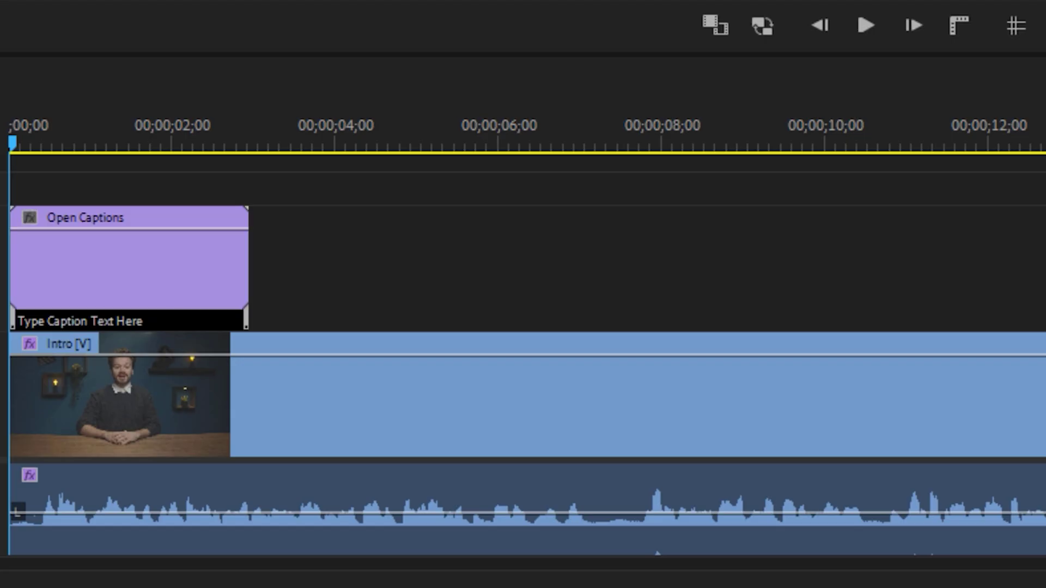
{"action": "left_click_drag", "start_coordinate": [249, 236], "coordinate": [1040, 267]}
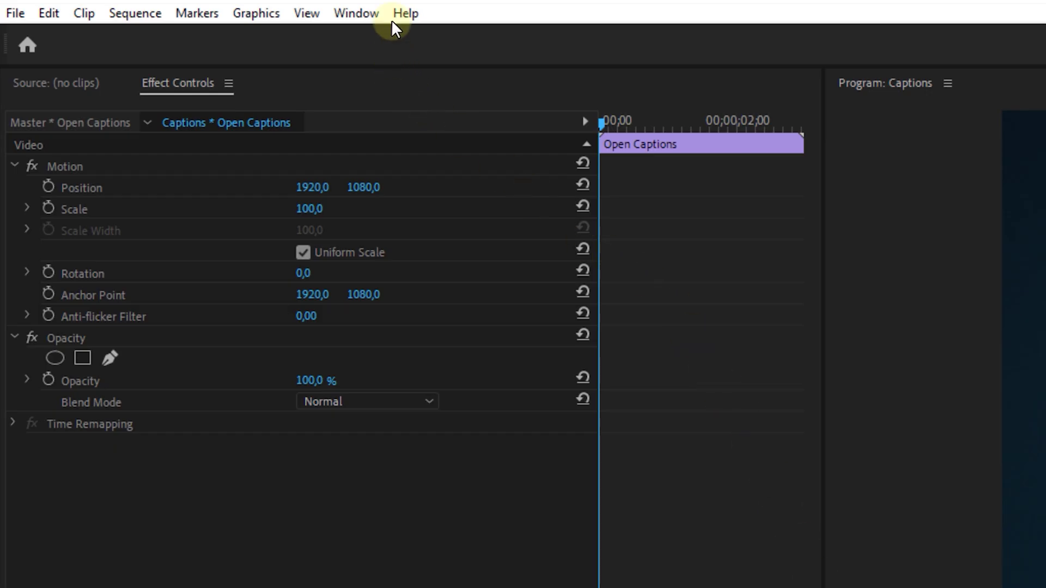
Step: In the Captions panel, start the first caption at the playhead and type the presenter's greeting line
{"action": "left_click", "coordinate": [380, 17]}
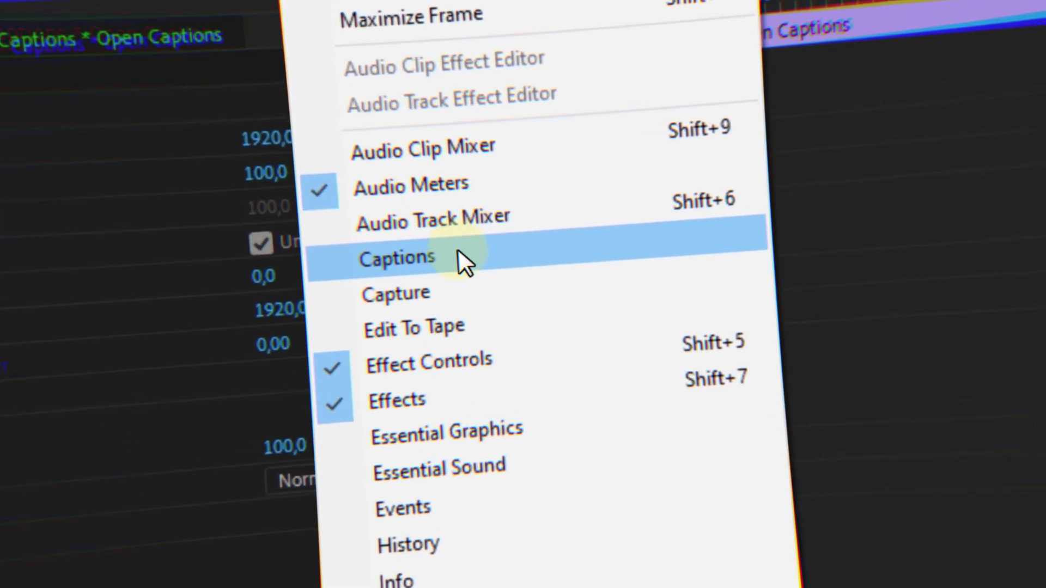
{"action": "left_click", "coordinate": [463, 263]}
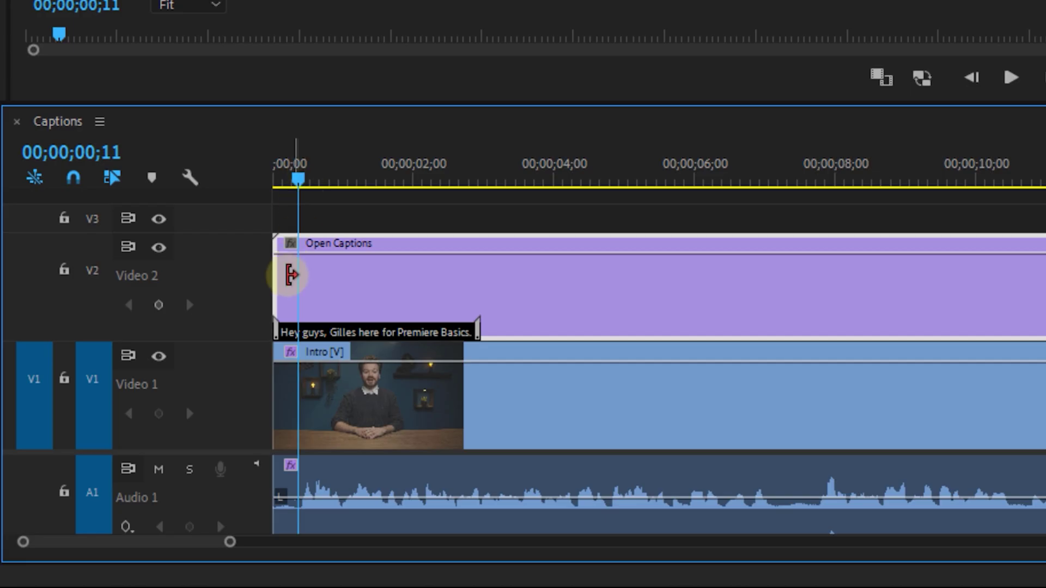
{"action": "left_click", "coordinate": [291, 276]}
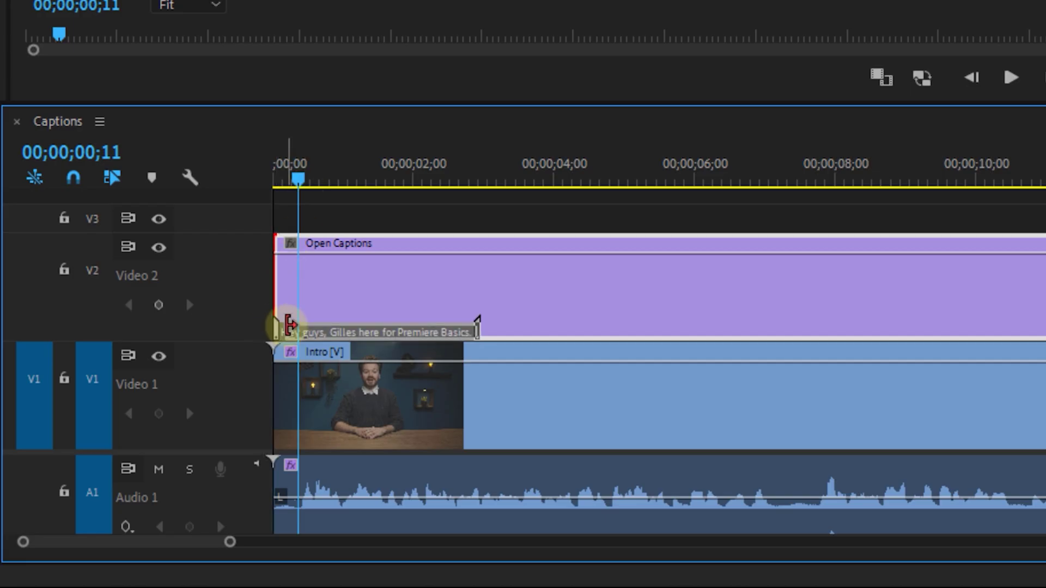
{"action": "left_click", "coordinate": [388, 316]}
{"action": "key", "text": "space"}
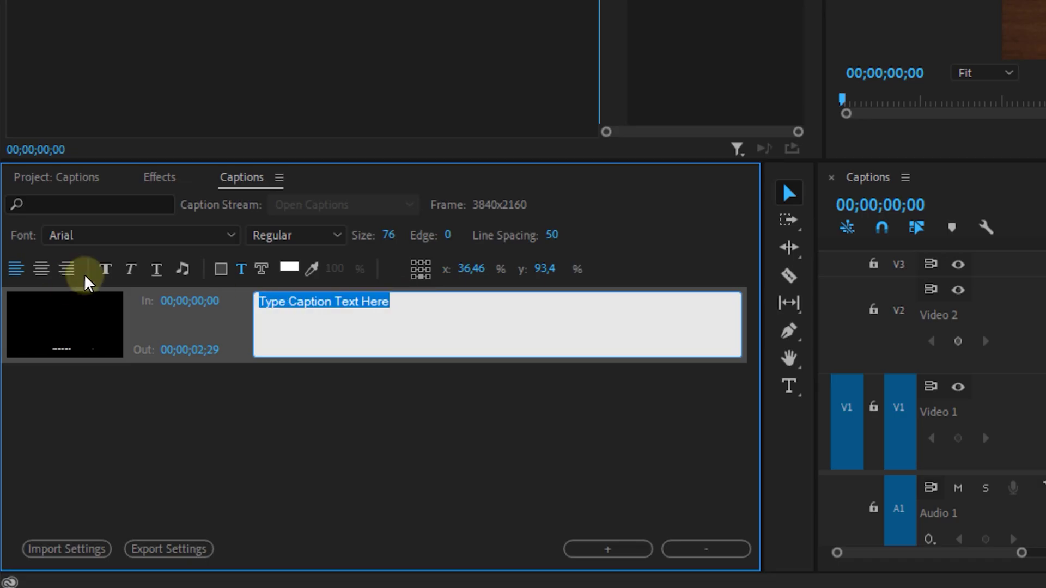
{"action": "type", "text": "Hey guys, Gilles here for Premiere Basics."}
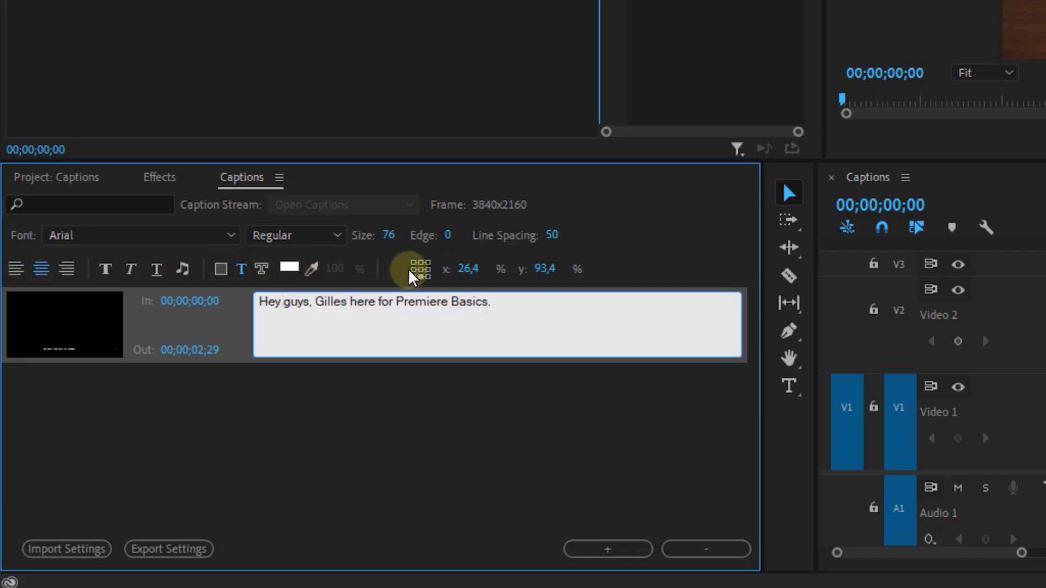
Step: Set the caption size to 85 and switch the font to Montserrat
{"action": "left_click", "coordinate": [392, 235]}
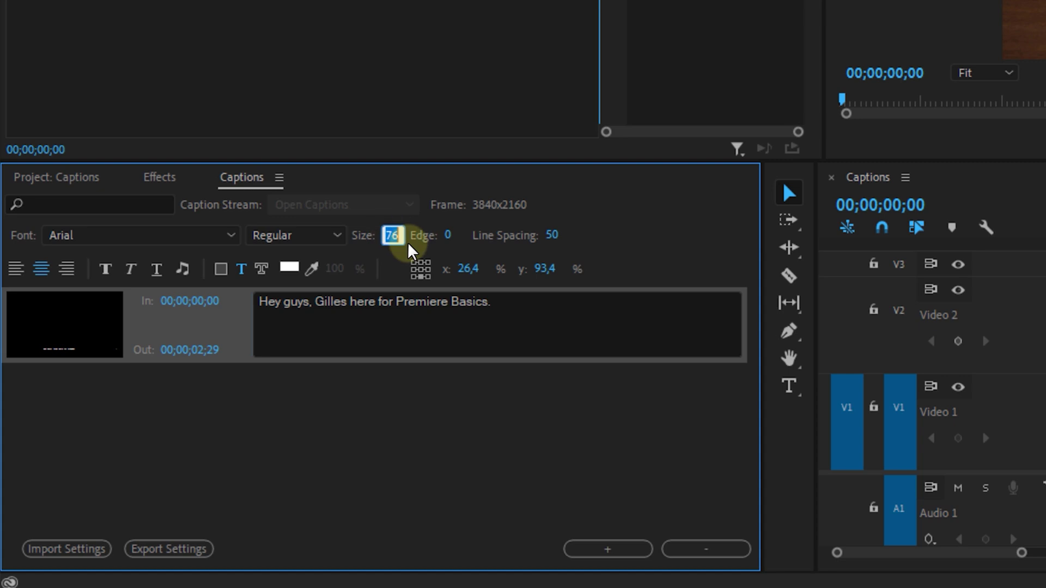
{"action": "type", "text": "85"}
{"action": "key", "text": "Return"}
{"action": "left_click", "coordinate": [196, 235]}
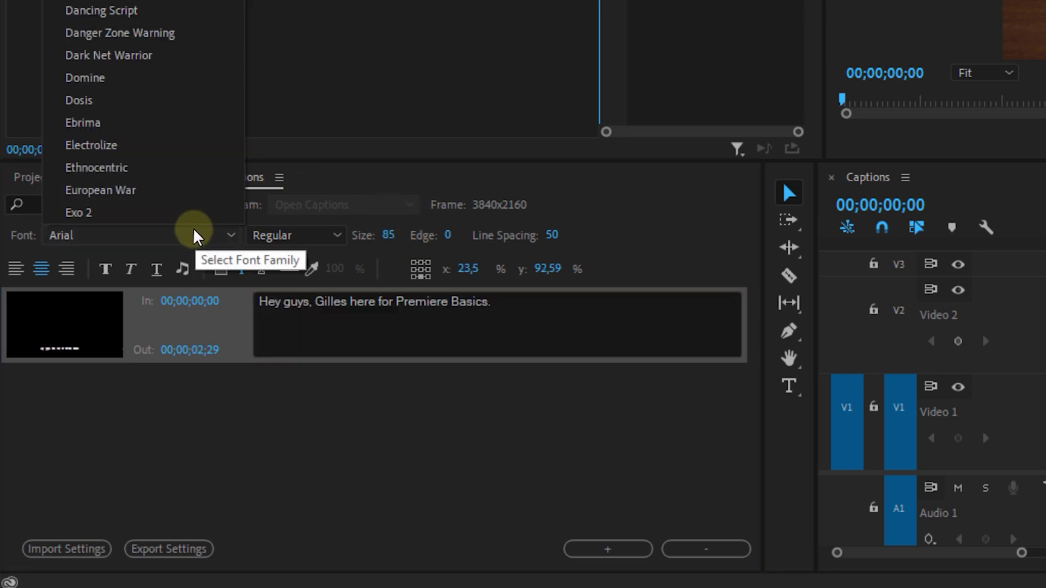
{"action": "left_click", "coordinate": [283, 301]}
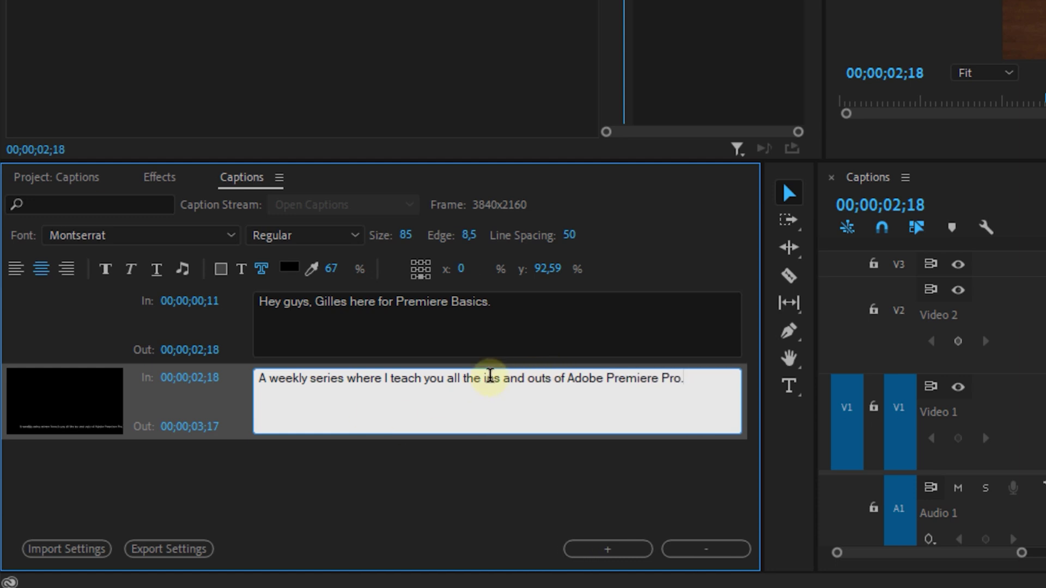
Step: Break the second caption after 'the' and add a third caption to write
{"action": "key", "text": "Return"}
{"action": "key", "text": "space"}
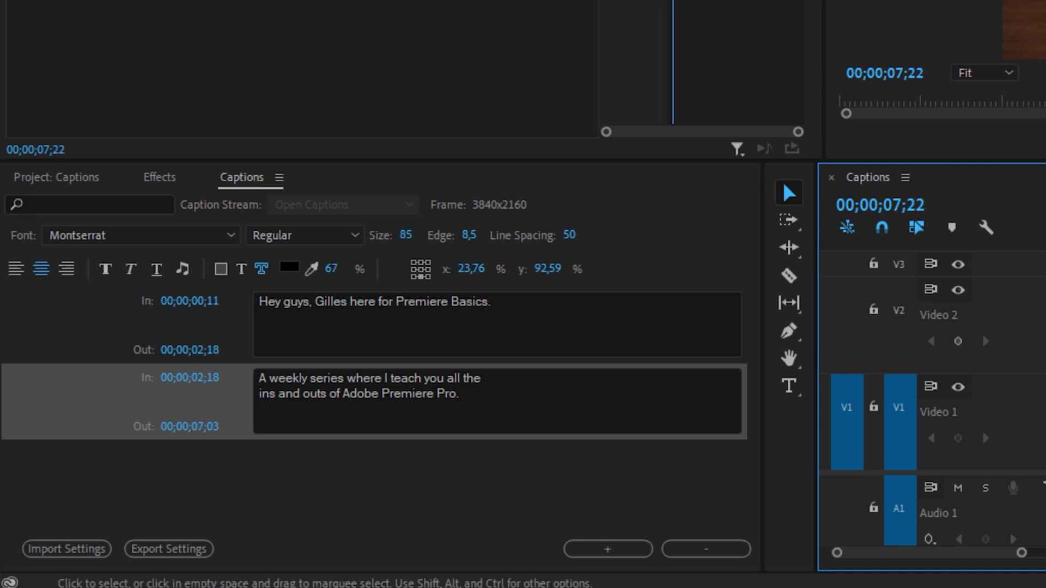
{"action": "left_click", "coordinate": [607, 549]}
{"action": "left_click", "coordinate": [523, 463]}
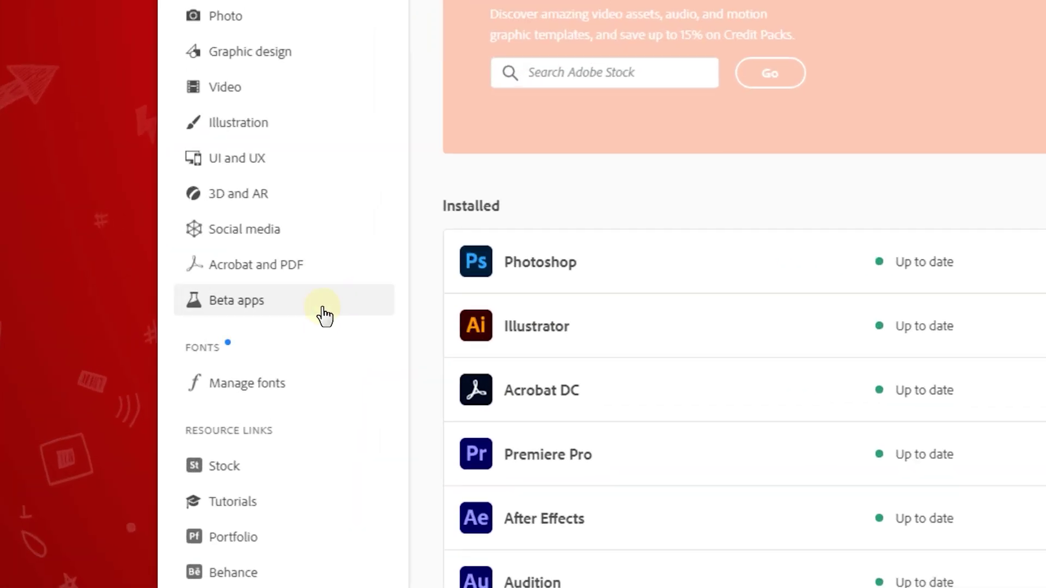
Step: Show the Beta apps page in Creative Cloud Desktop
{"action": "left_click", "coordinate": [212, 286]}
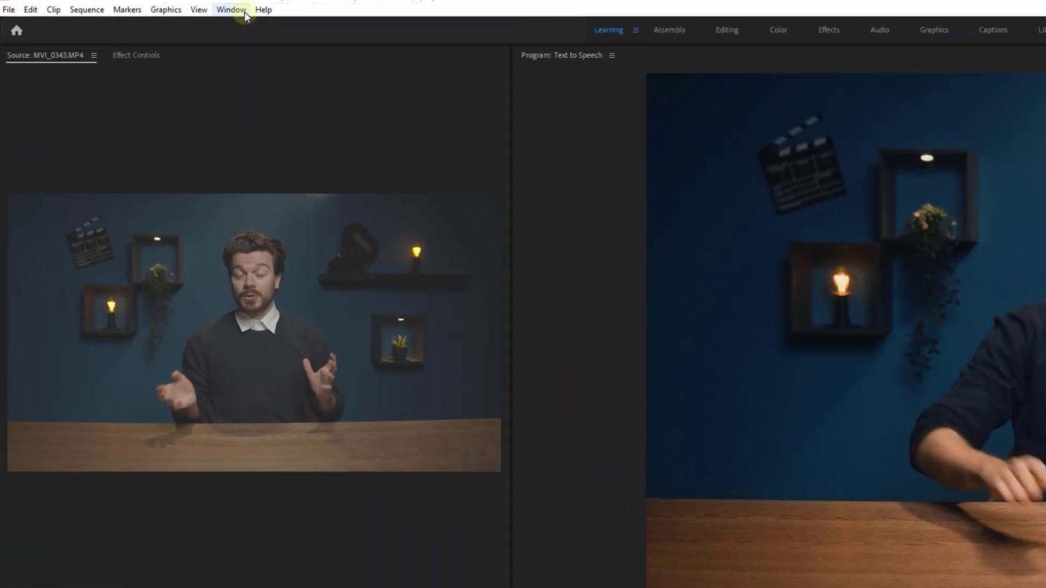
Step: Open the Text panel, select the sequence clips and start a transcription from the Transcript tab
{"action": "left_click", "coordinate": [147, 5]}
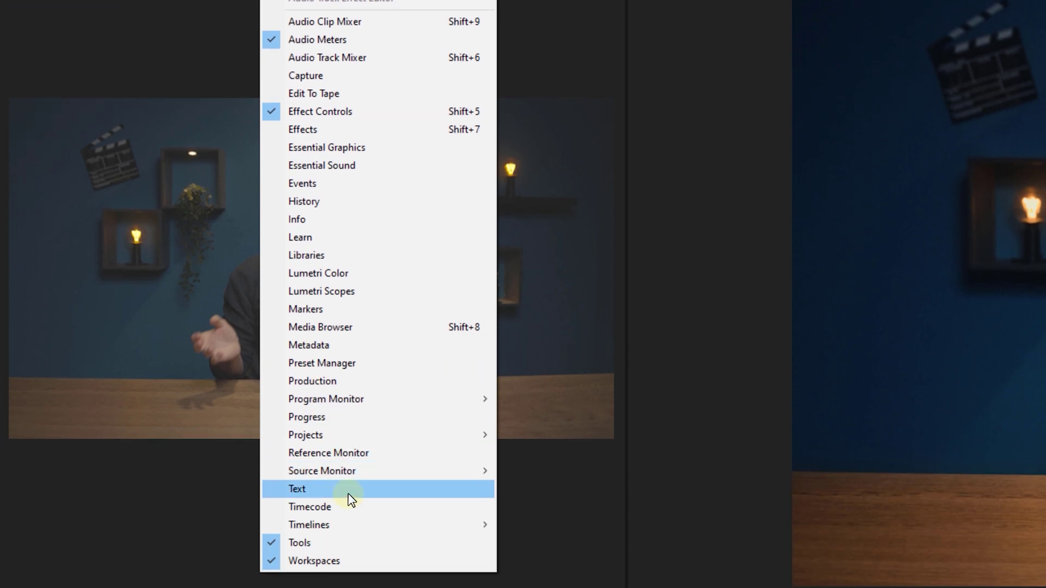
{"action": "left_click", "coordinate": [349, 499]}
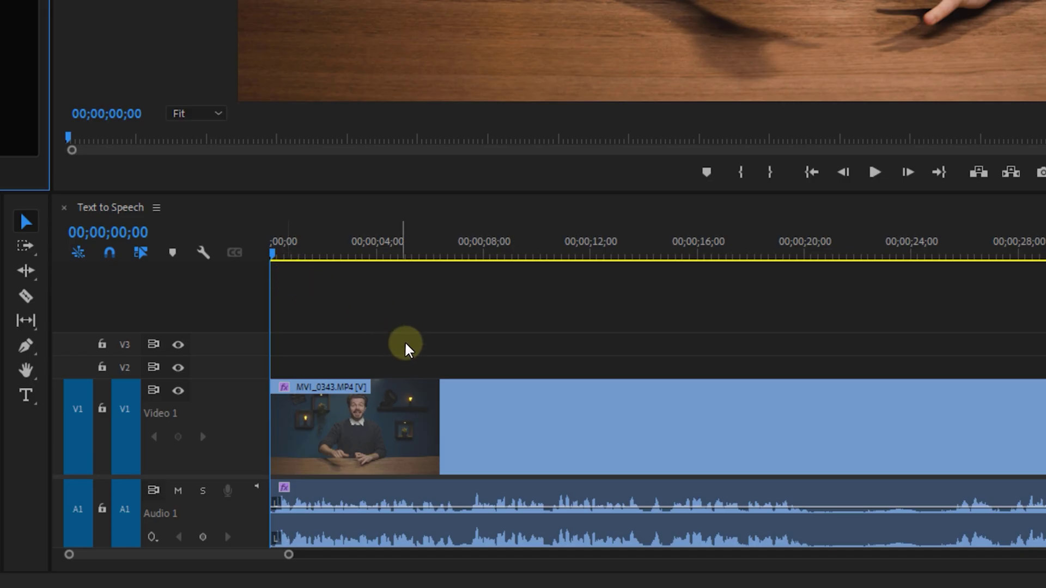
{"action": "left_click", "coordinate": [396, 393]}
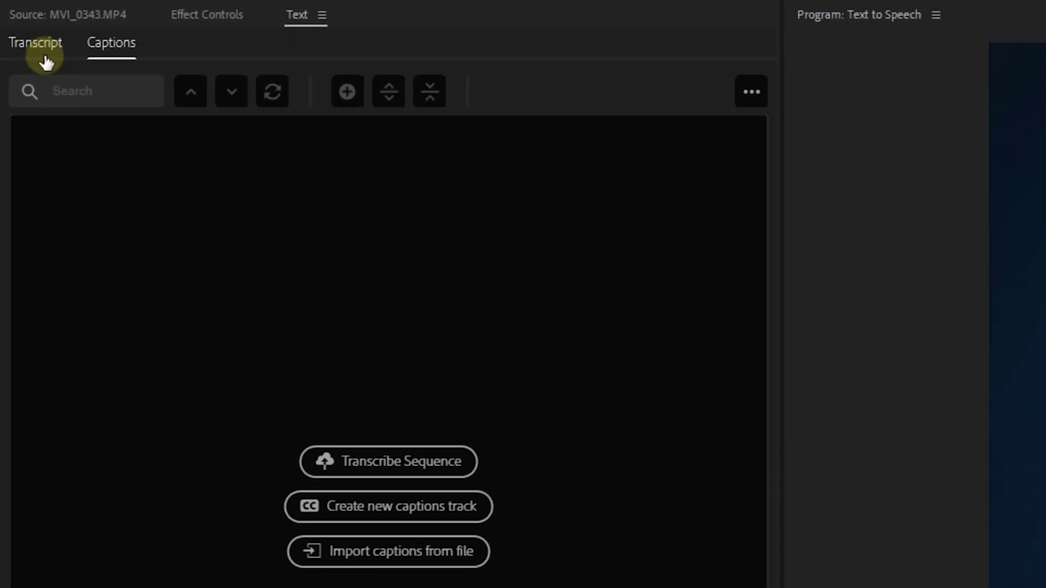
{"action": "left_click", "coordinate": [45, 62]}
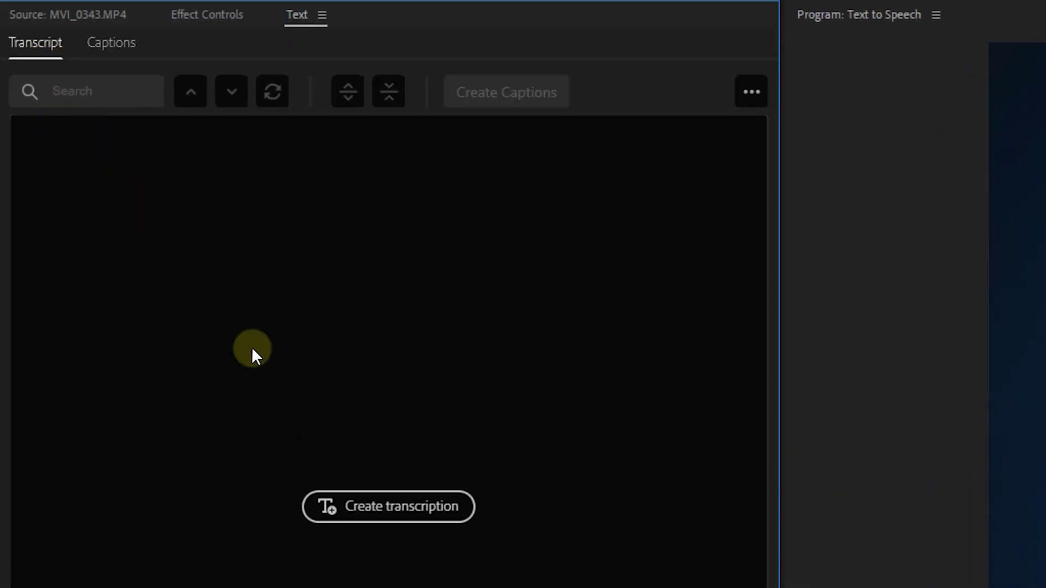
{"action": "left_click", "coordinate": [399, 514]}
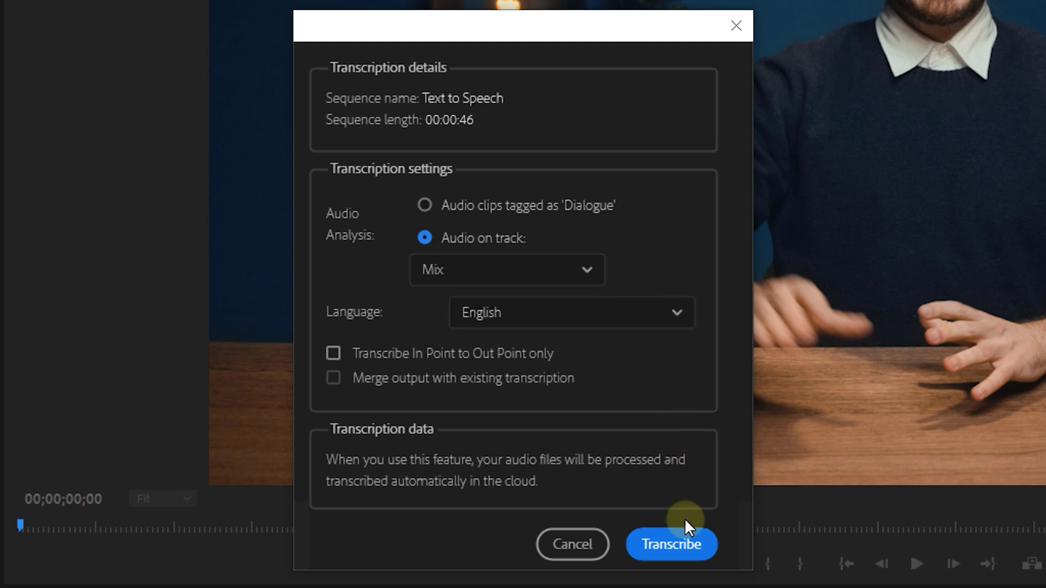
Step: Transcribe the Text to Speech sequence using Mix audio in English
{"action": "left_click", "coordinate": [687, 549]}
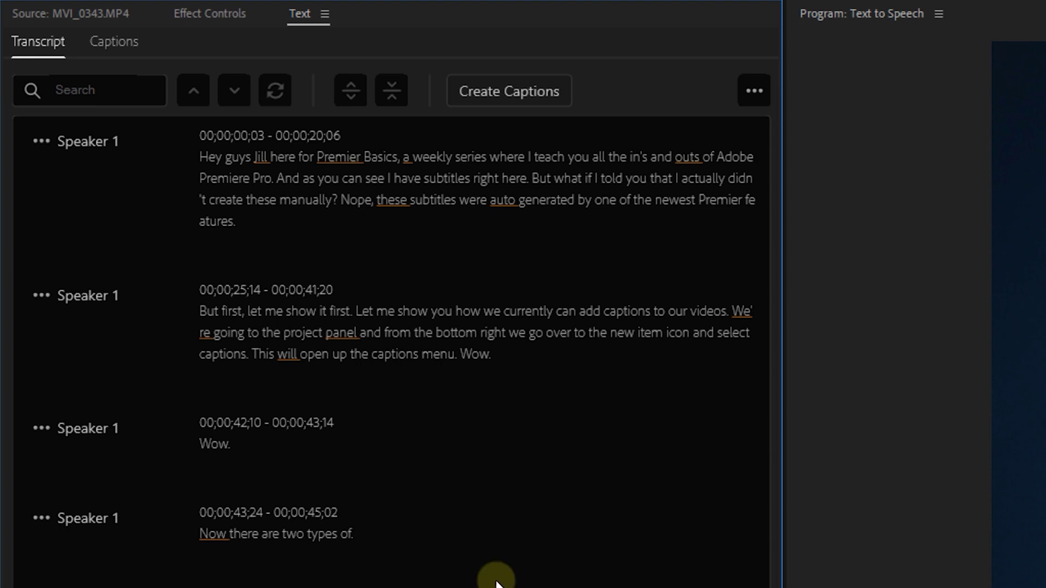
Step: Replace the misheard name in the first transcript passage with the presenter's correct name
{"action": "double_click", "coordinate": [276, 156]}
{"action": "double_click", "coordinate": [279, 156]}
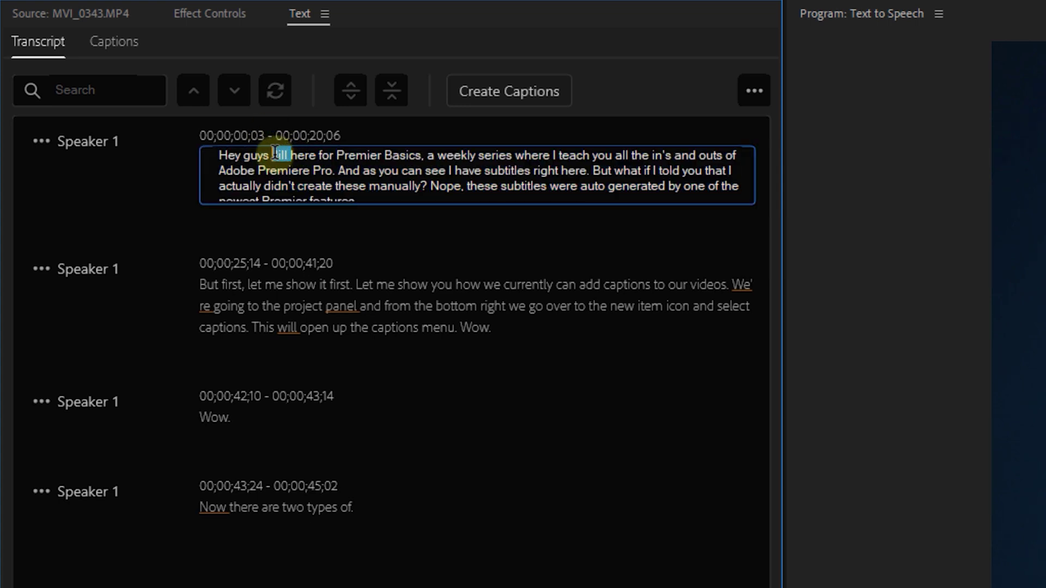
{"action": "type", "text": "Gilles"}
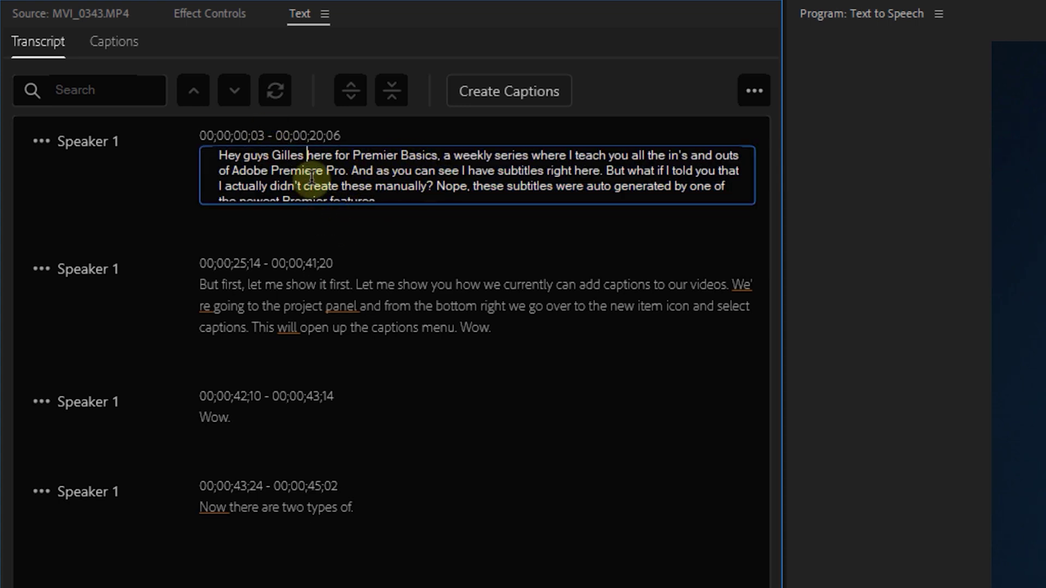
{"action": "left_click", "coordinate": [377, 300]}
Step: Play back to check the transcript, then open Create Captions and view its format options
{"action": "left_click", "coordinate": [207, 306]}
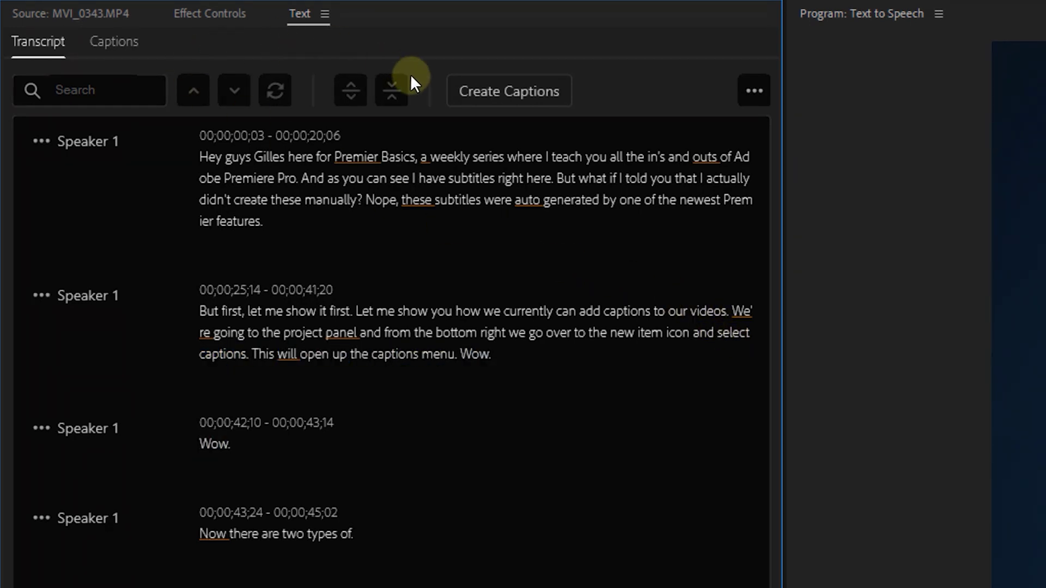
{"action": "left_click", "coordinate": [489, 97]}
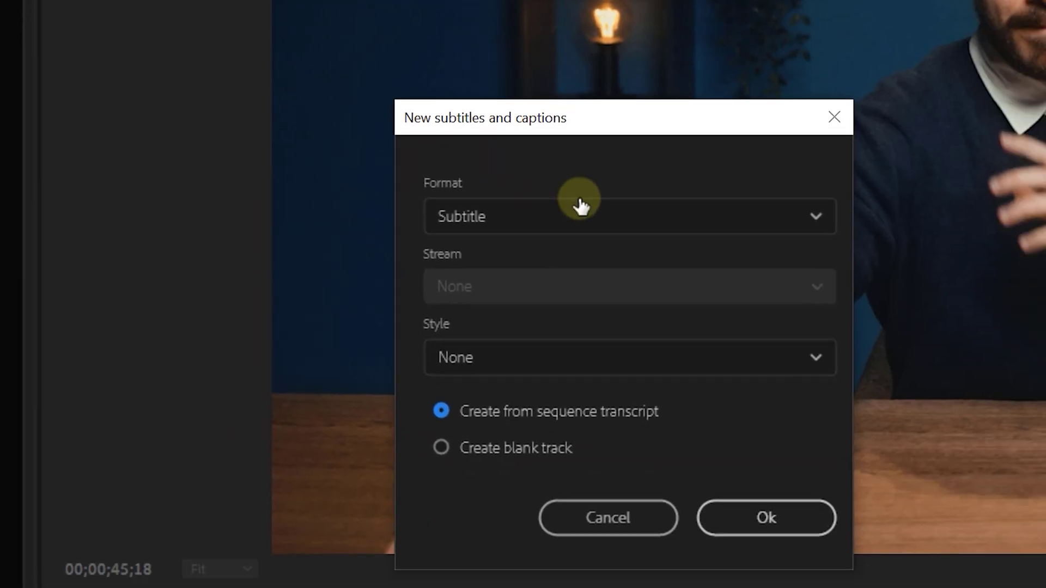
{"action": "left_click", "coordinate": [579, 206]}
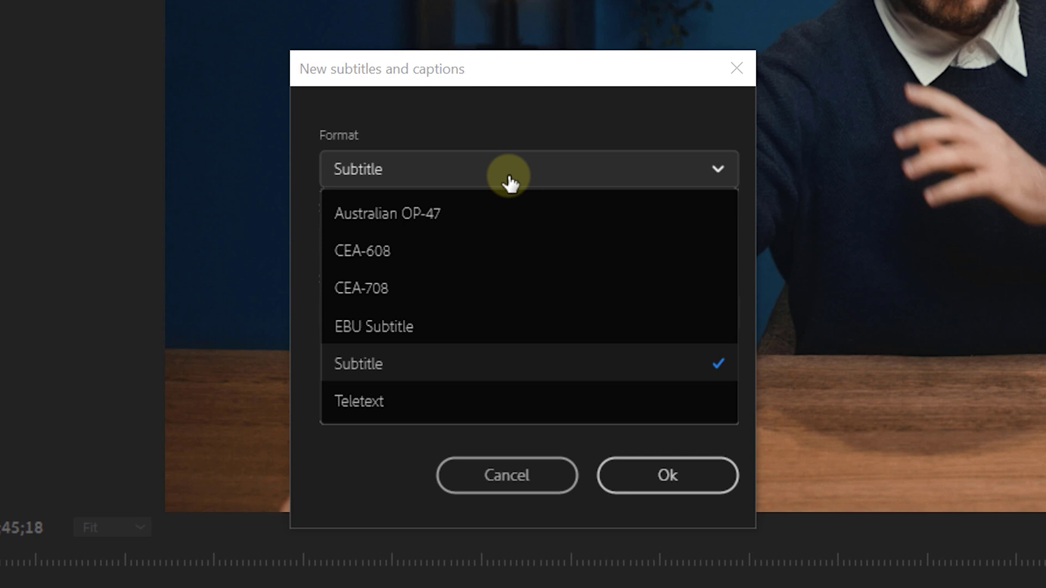
Step: Create Subtitle-format captions from the sequence transcript
{"action": "left_click", "coordinate": [565, 373]}
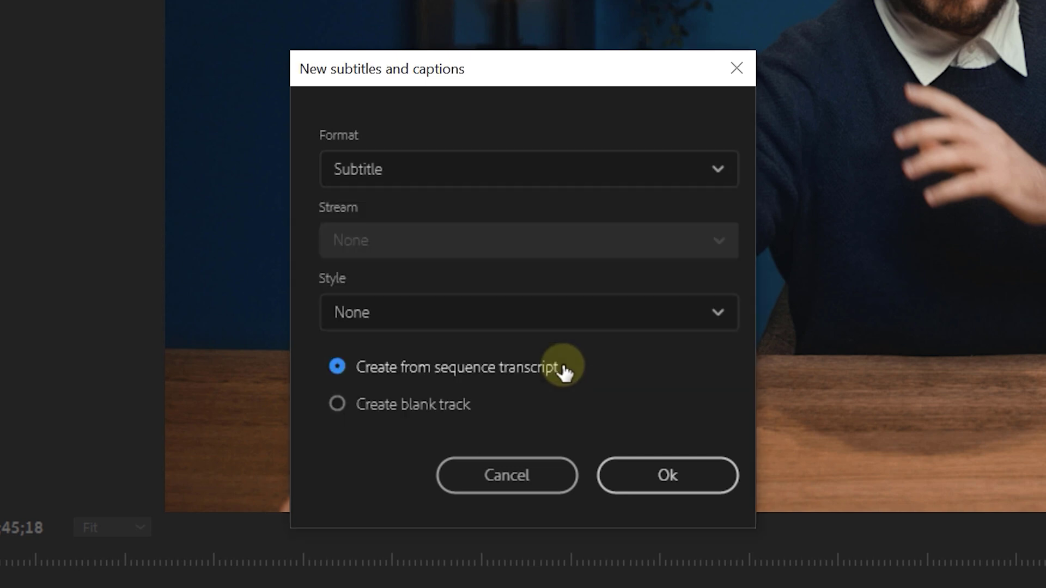
{"action": "left_click", "coordinate": [703, 485]}
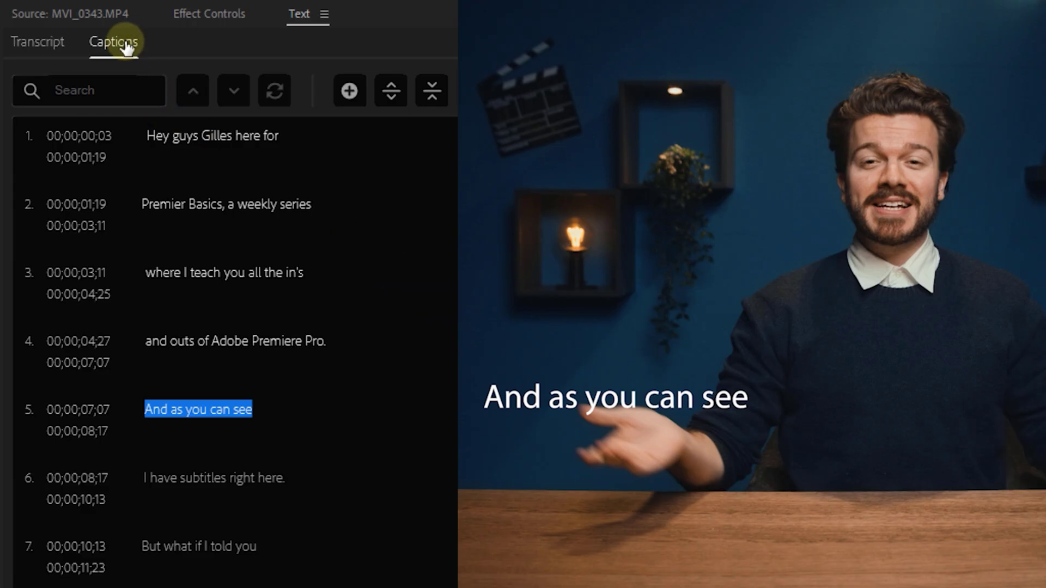
{"action": "left_click", "coordinate": [223, 135]}
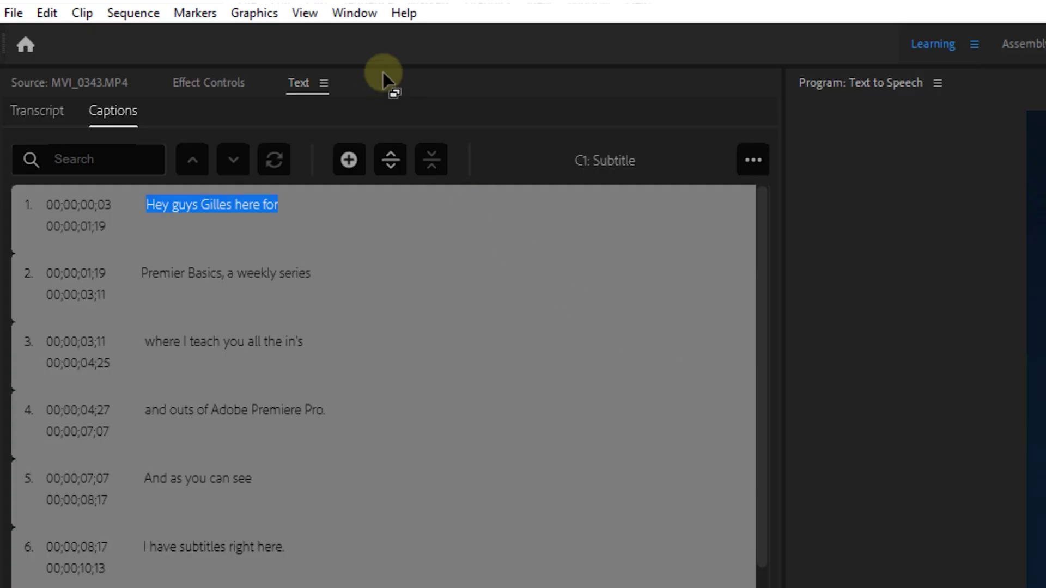
{"action": "left_click", "coordinate": [355, 14]}
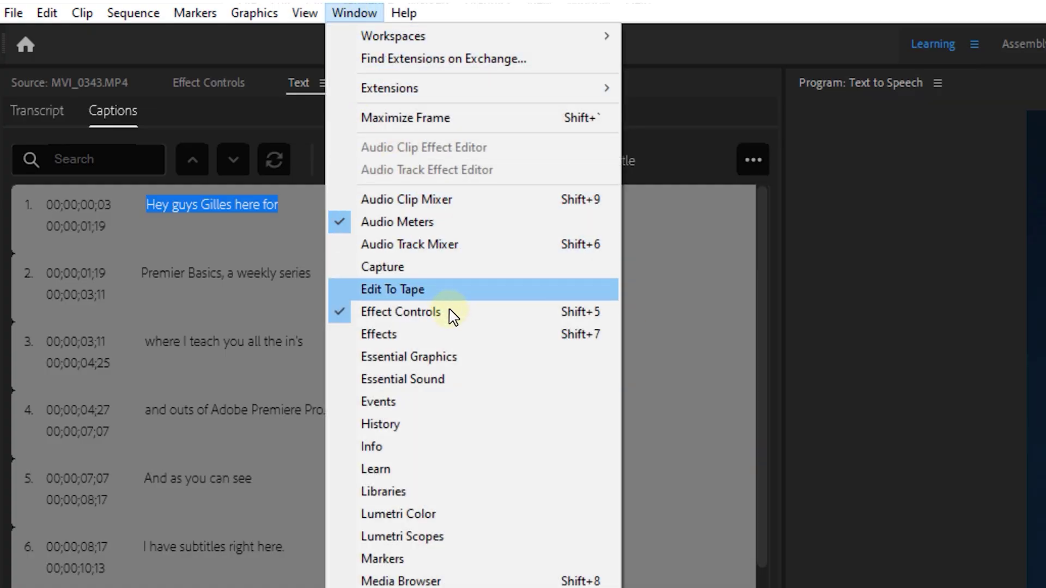
Step: Place the captions bottom-centre in Essential Graphics and set the font to Filson Soft Bold
{"action": "left_click", "coordinate": [459, 360]}
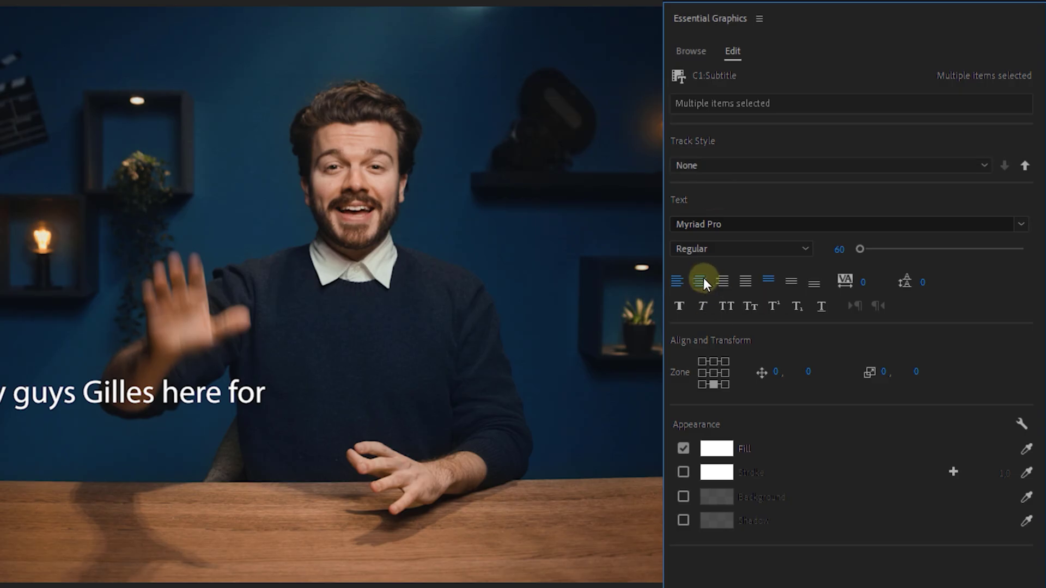
{"action": "left_click", "coordinate": [714, 384]}
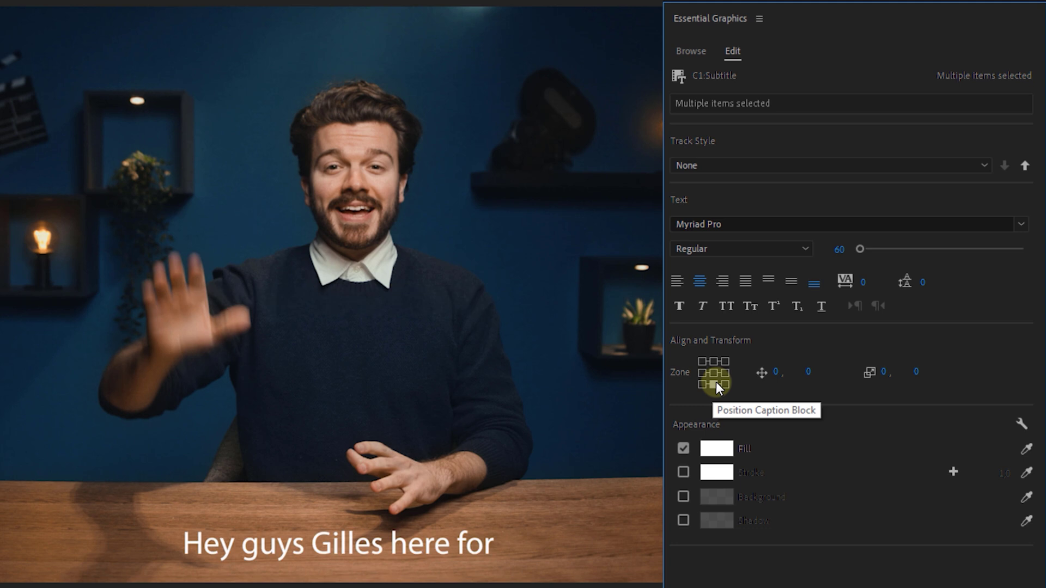
{"action": "left_click", "coordinate": [739, 222]}
{"action": "type", "text": "Filson Soft"}
{"action": "key", "text": "Return"}
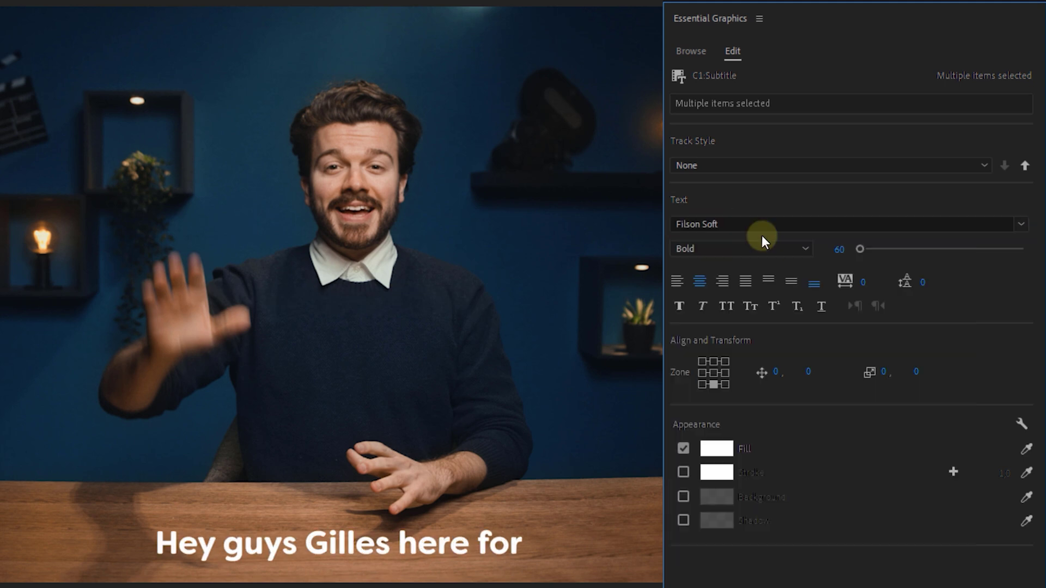
Step: Give the captions a bright yellow fill and a drop shadow
{"action": "left_click", "coordinate": [716, 448]}
{"action": "left_click", "coordinate": [409, 261]}
{"action": "left_click", "coordinate": [380, 222]}
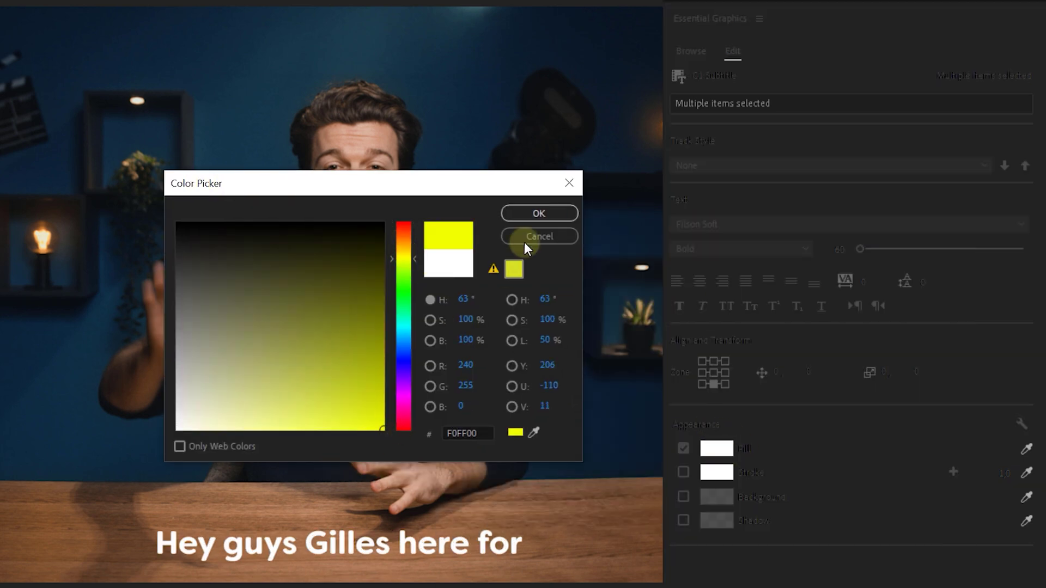
{"action": "left_click", "coordinate": [542, 210]}
{"action": "left_click", "coordinate": [683, 520]}
{"action": "left_click", "coordinate": [716, 520]}
{"action": "left_click", "coordinate": [553, 231]}
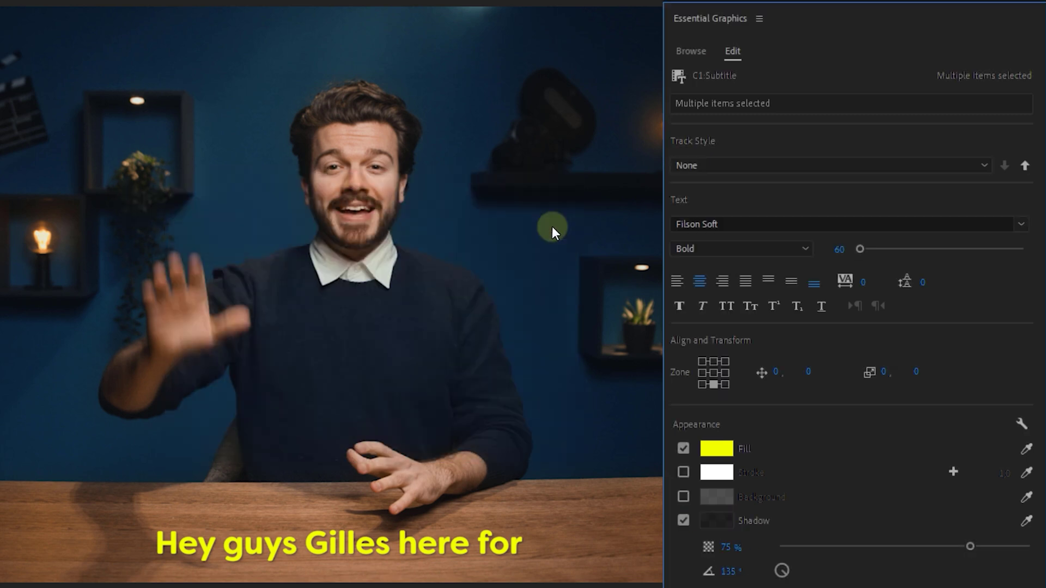
Step: Set the caption text size to 70
{"action": "left_click_drag", "start_coordinate": [841, 259], "coordinate": [868, 251]}
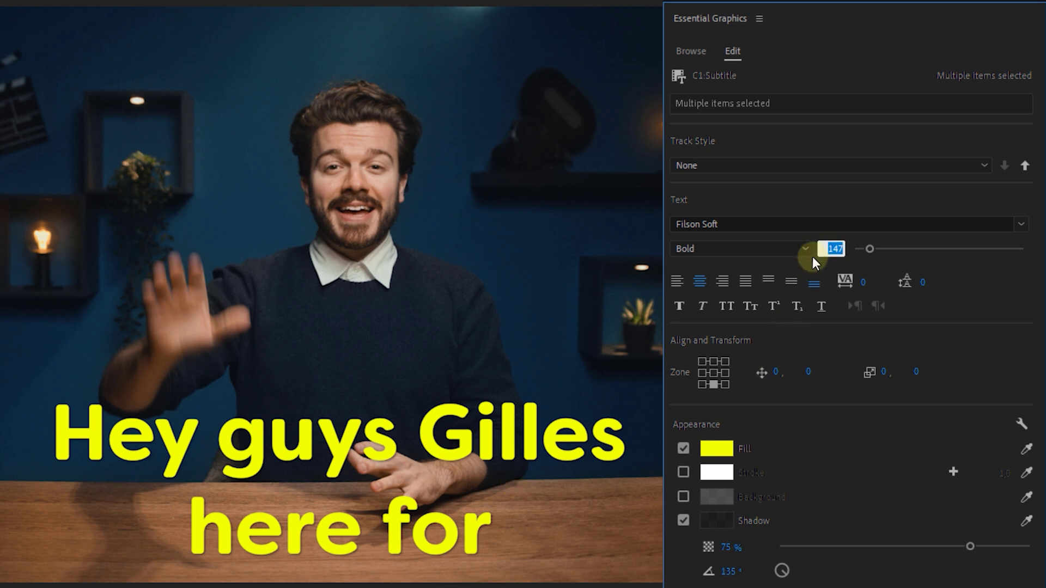
{"action": "type", "text": "70"}
{"action": "key", "text": "Return"}
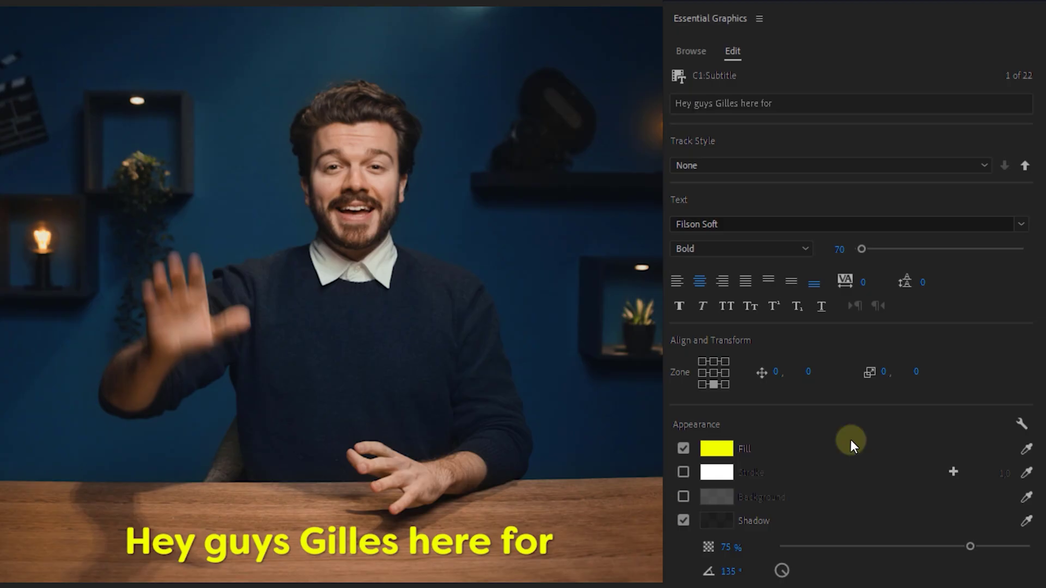
Step: Create a new caption track style called 'Yellow Text' from the Track Style dropdown
{"action": "left_click", "coordinate": [820, 164]}
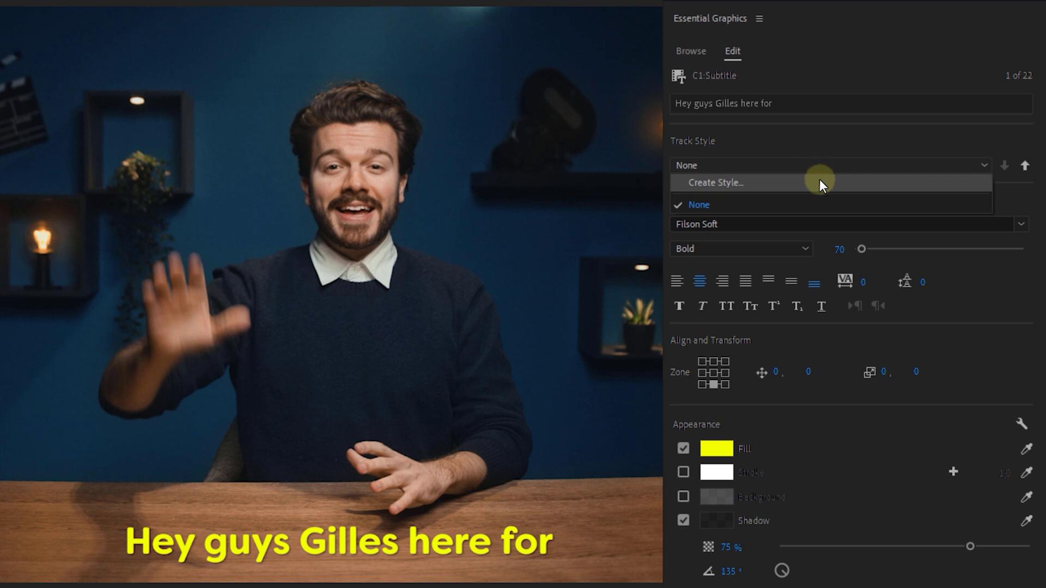
{"action": "left_click", "coordinate": [820, 180]}
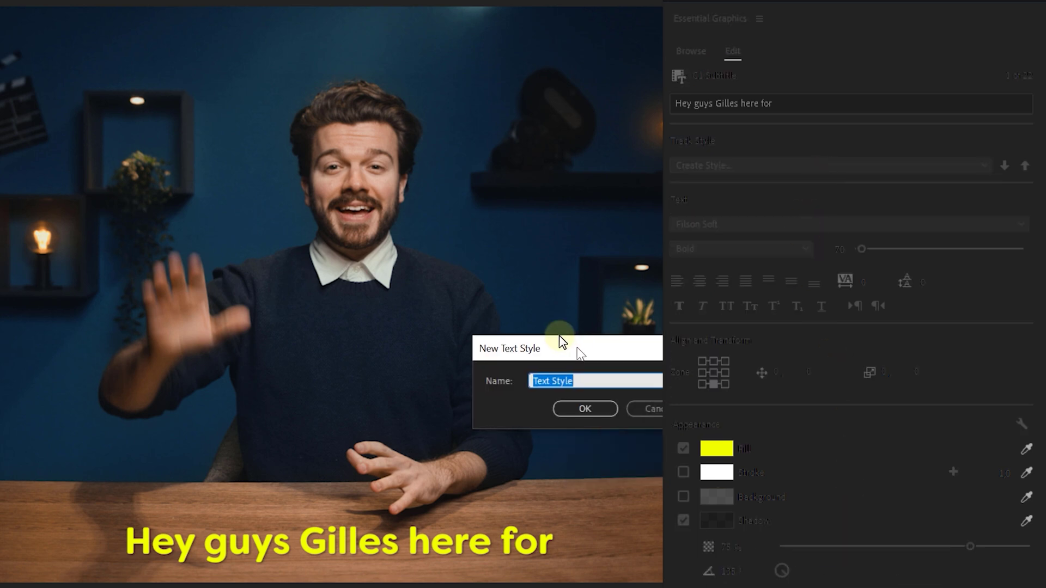
{"action": "type", "text": "Yellow Text"}
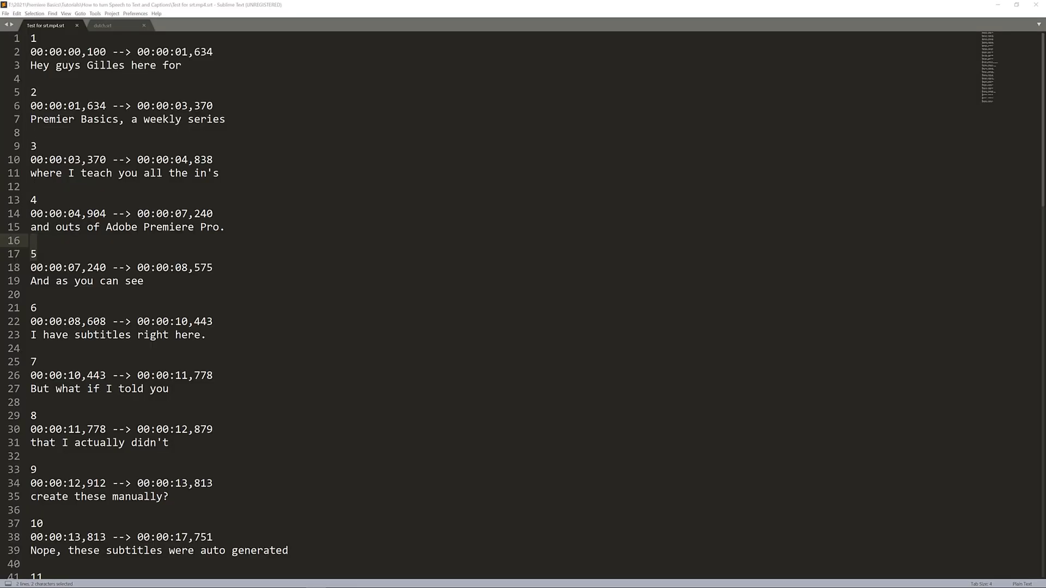
Step: Replace the first subtitle's text in the .srt file with 'Bonjour tout le monde'
{"action": "left_click_drag", "start_coordinate": [31, 71], "coordinate": [155, 73]}
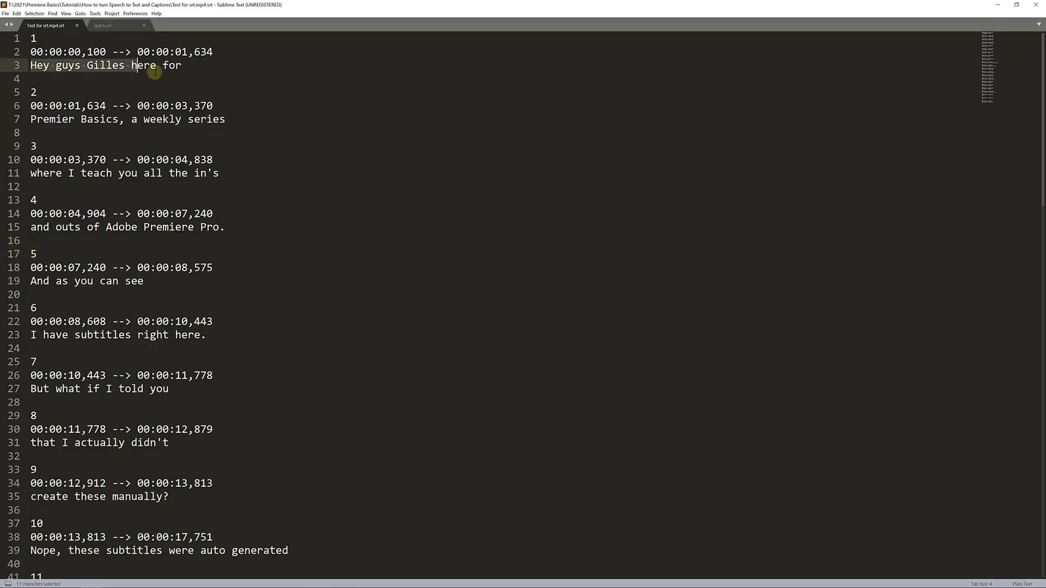
{"action": "type", "text": "B"}
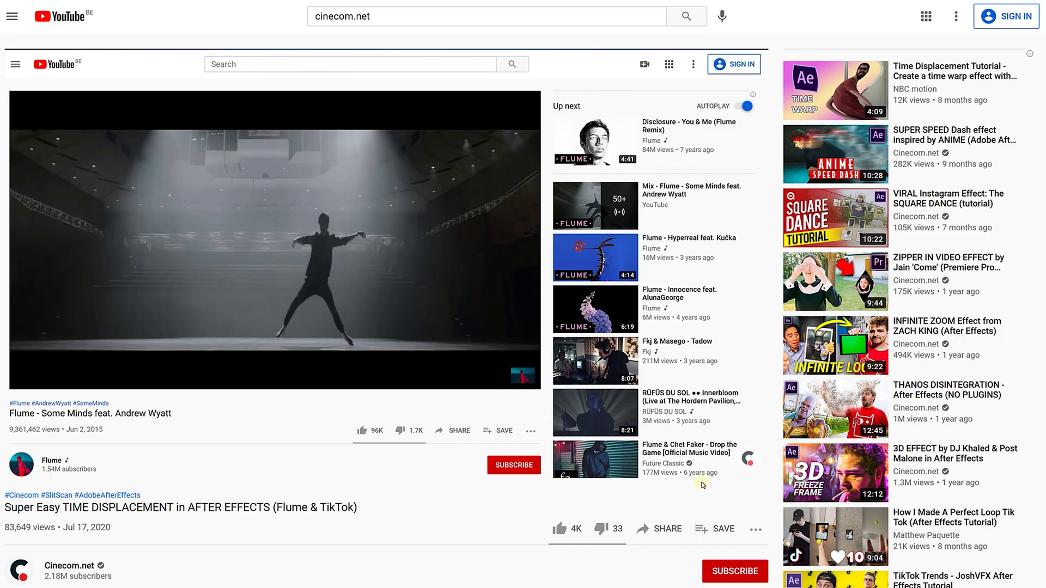
Step: Enable English subtitles in the YouTube player, then switch to the other subtitle language
{"action": "left_click", "coordinate": [675, 466]}
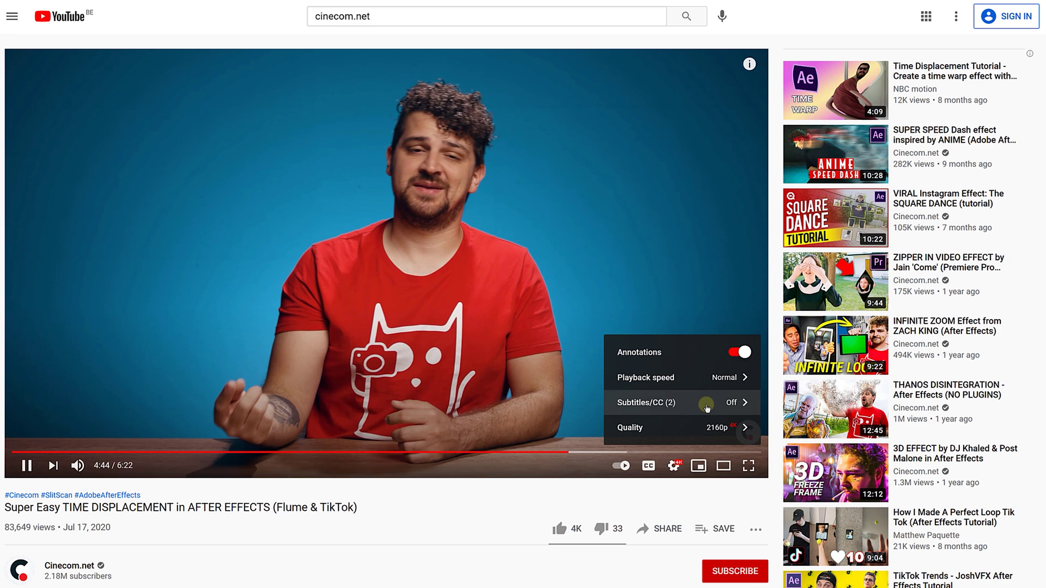
{"action": "left_click", "coordinate": [705, 402]}
{"action": "left_click", "coordinate": [706, 406]}
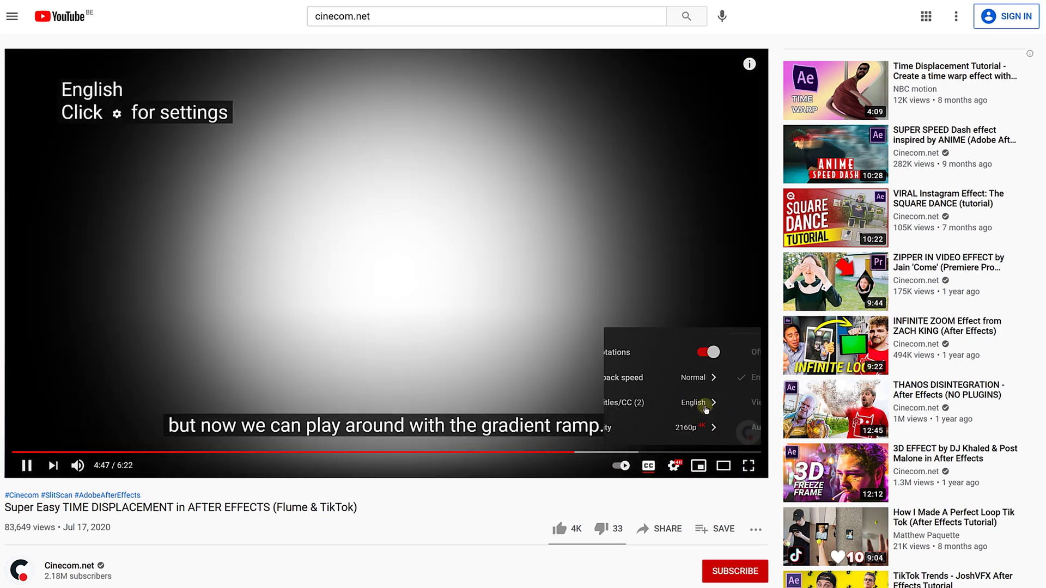
{"action": "left_click", "coordinate": [705, 405]}
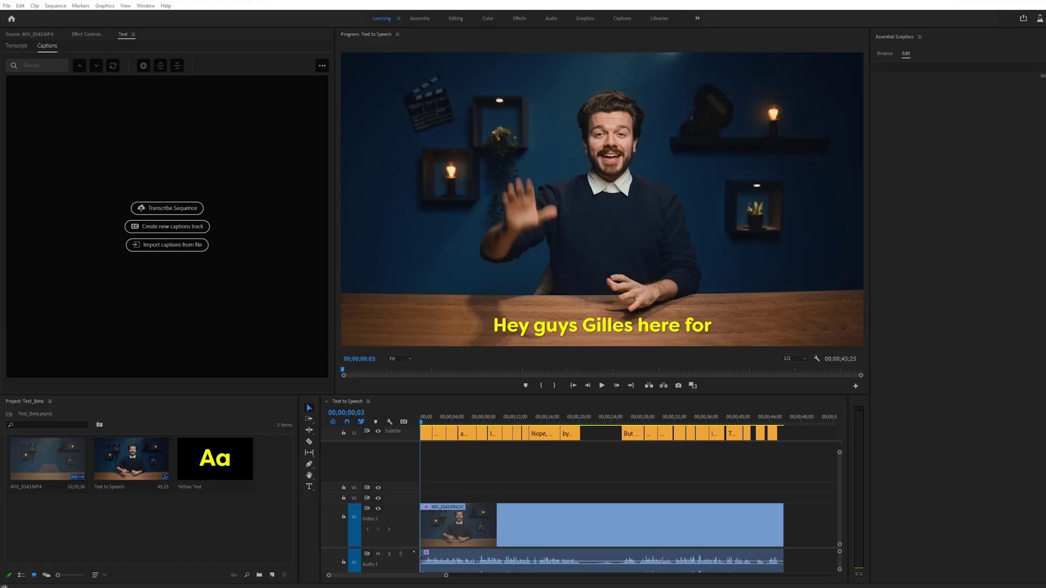
Step: Import dutch.srt into the project and place it on the timeline as captions track C2
{"action": "left_click_drag", "start_coordinate": [1045, 0], "coordinate": [0, 347]}
{"action": "left_click_drag", "start_coordinate": [460, 418], "coordinate": [426, 447]}
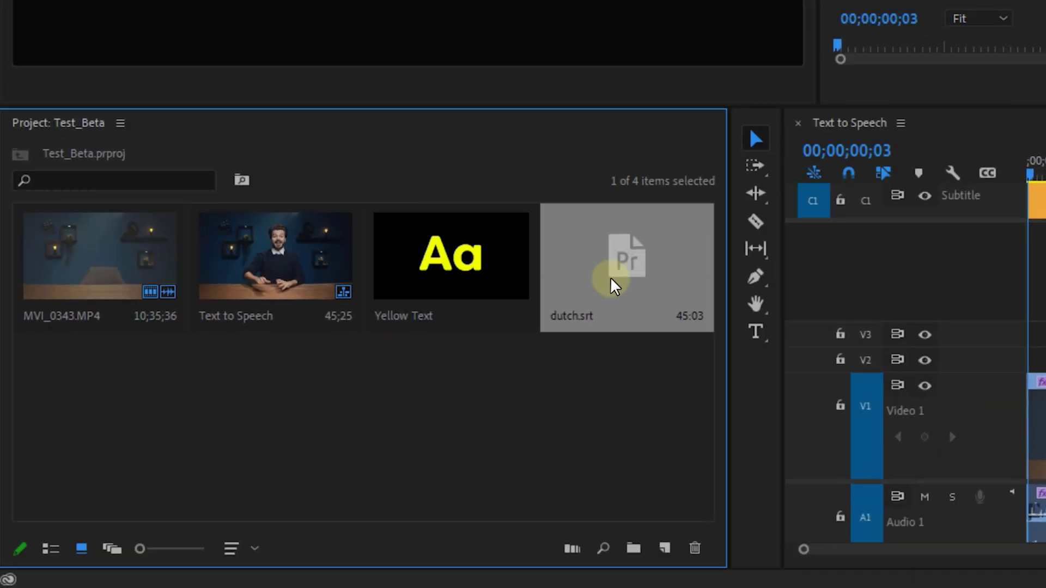
{"action": "left_click_drag", "start_coordinate": [610, 277], "coordinate": [1045, 289]}
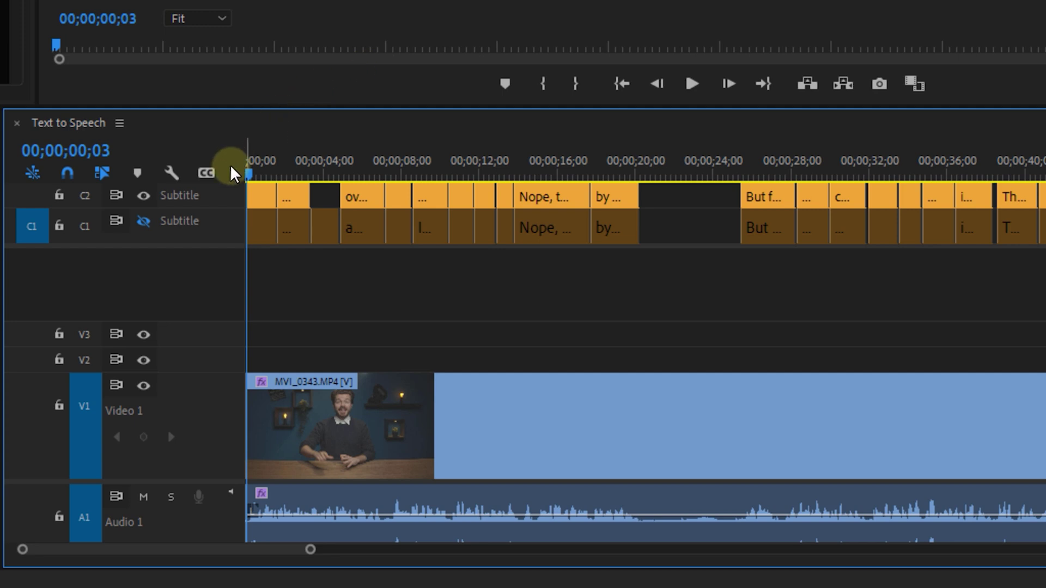
Step: Show only the C2 Dutch captions, hide C1, and preview a few seconds in
{"action": "left_click", "coordinate": [143, 197]}
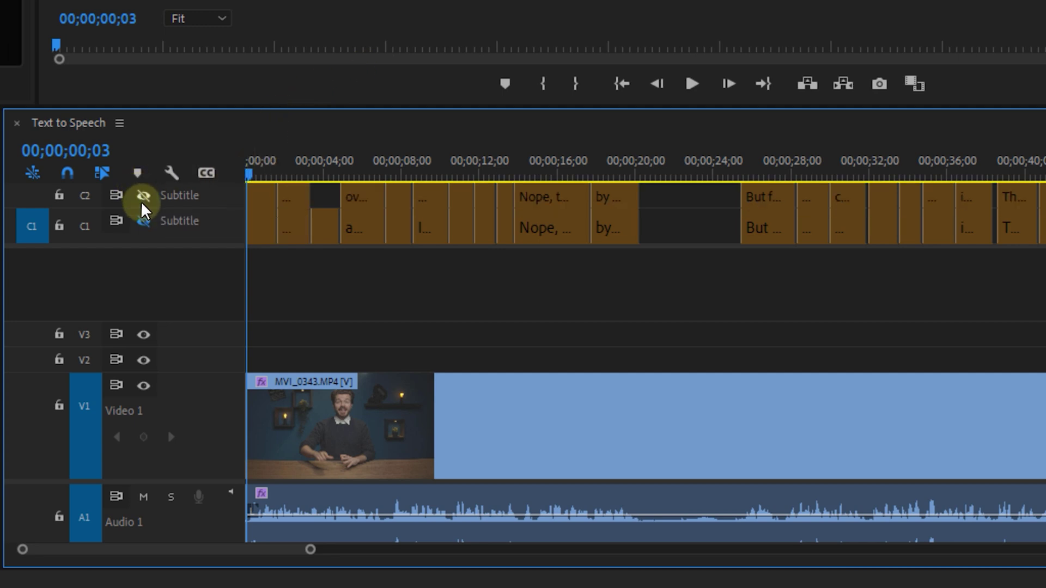
{"action": "left_click", "coordinate": [143, 222]}
{"action": "left_click", "coordinate": [145, 197]}
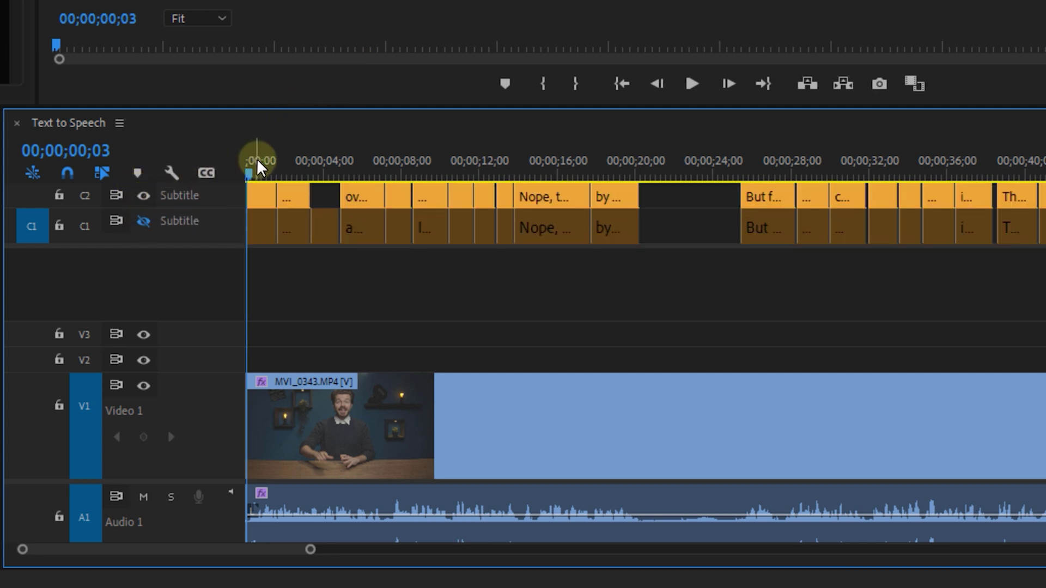
{"action": "mouse_move", "coordinate": [257, 167]}
{"action": "left_mouse_down"}
{"action": "mouse_move", "coordinate": [306, 170]}
{"action": "mouse_move", "coordinate": [269, 168]}
{"action": "left_mouse_up"}
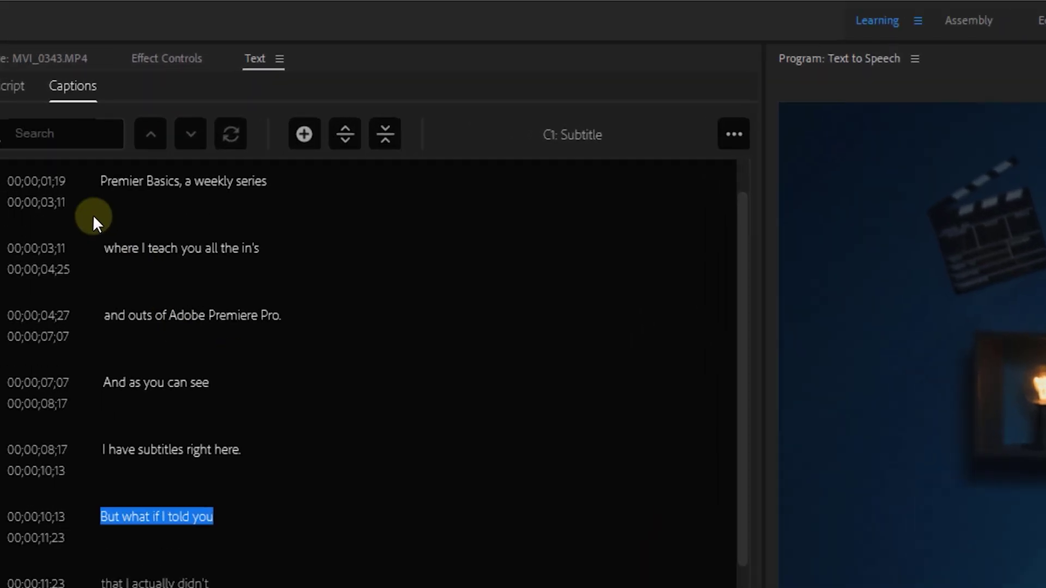
Step: Start a media export of the sequence using the YouTube 2160p 4K Ultra HD preset
{"action": "left_click", "coordinate": [14, 11]}
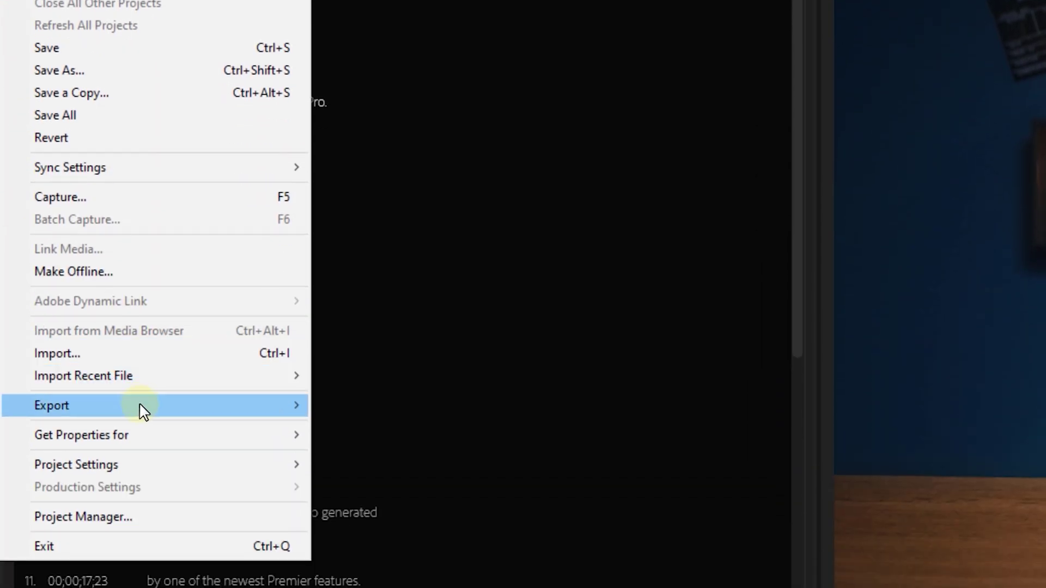
{"action": "mouse_move", "coordinate": [190, 408]}
{"action": "left_click", "coordinate": [417, 410]}
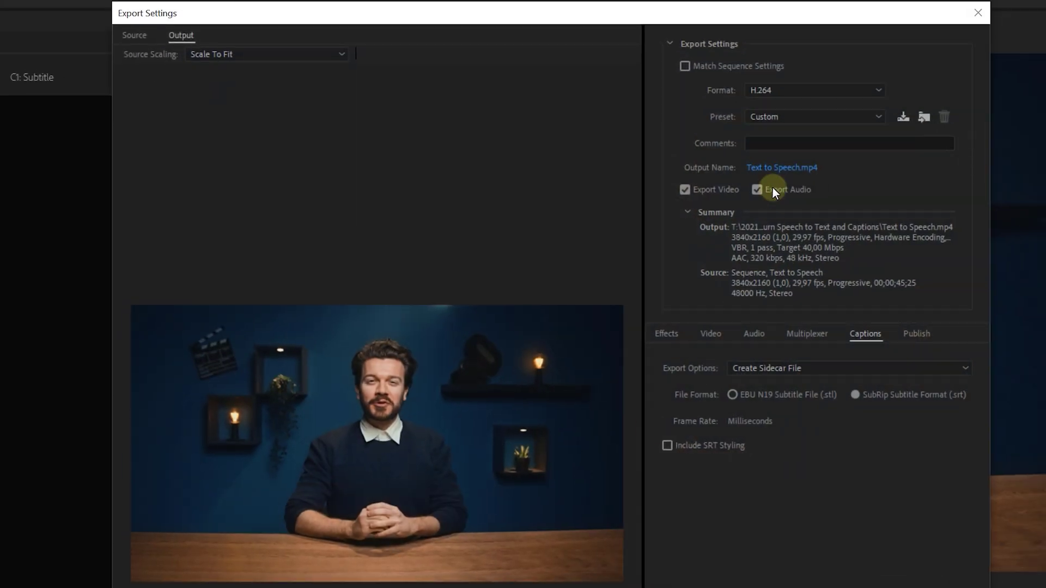
{"action": "left_click", "coordinate": [783, 119]}
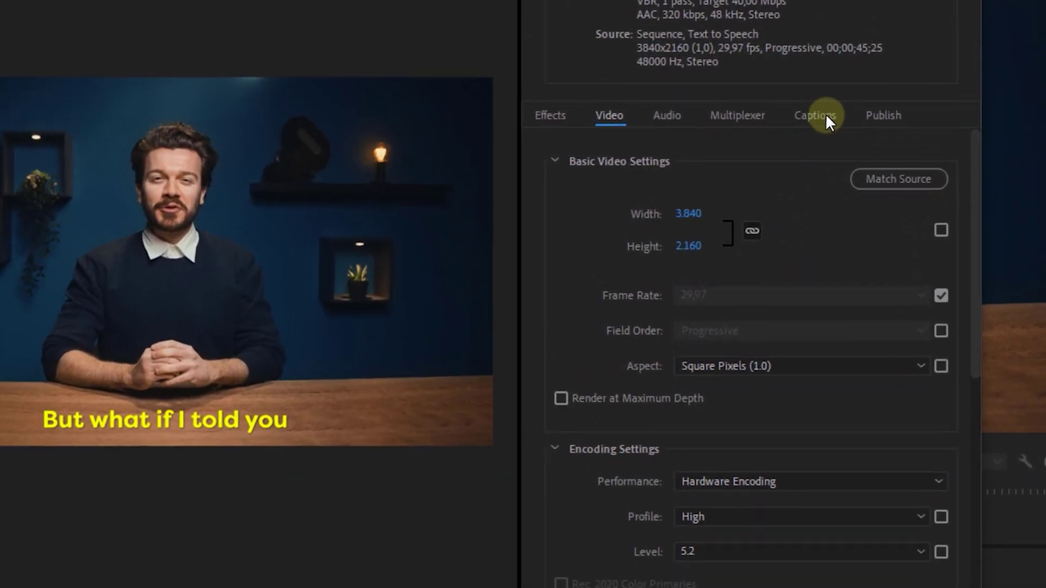
Step: Set the export captions to a separate sidecar file in SubRip (.srt) format
{"action": "left_click", "coordinate": [826, 117]}
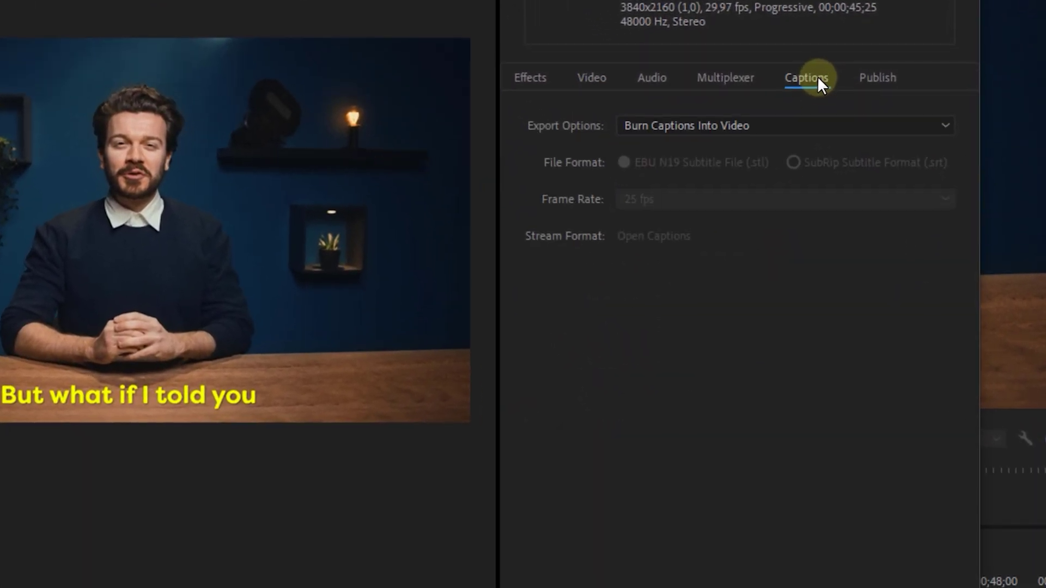
{"action": "left_click", "coordinate": [817, 123]}
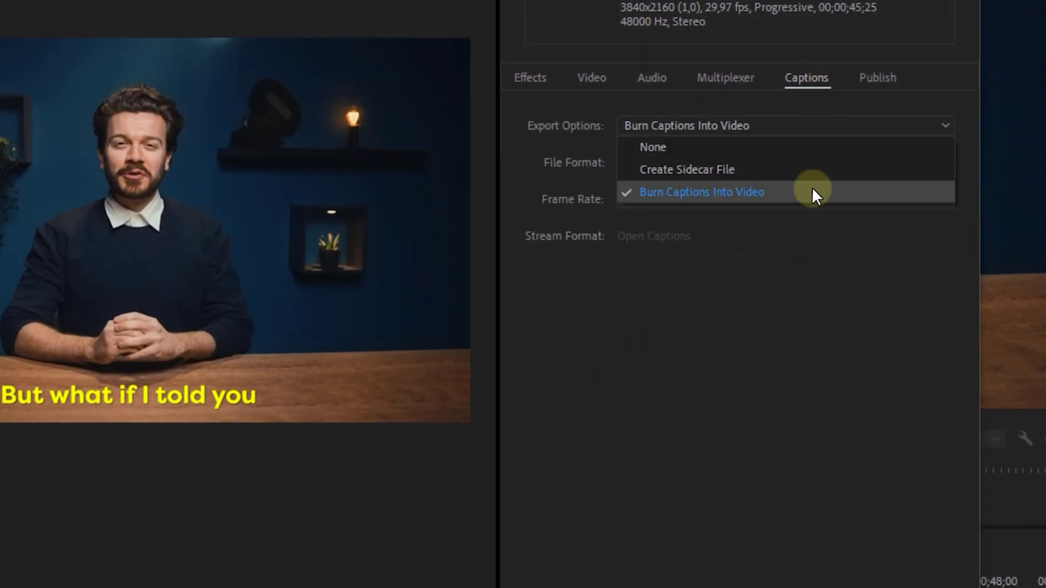
{"action": "key", "text": "Escape"}
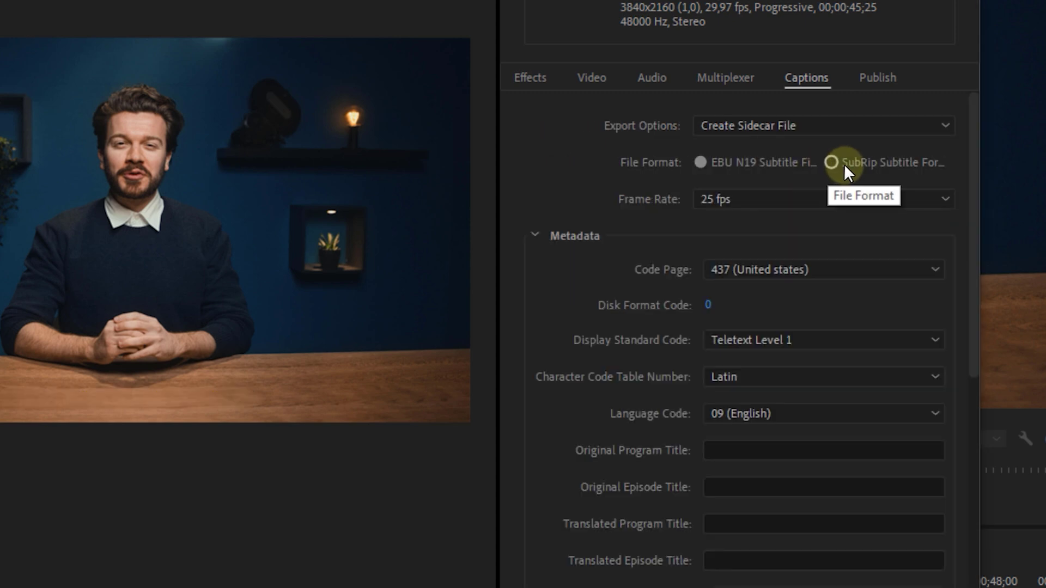
{"action": "left_click", "coordinate": [845, 165]}
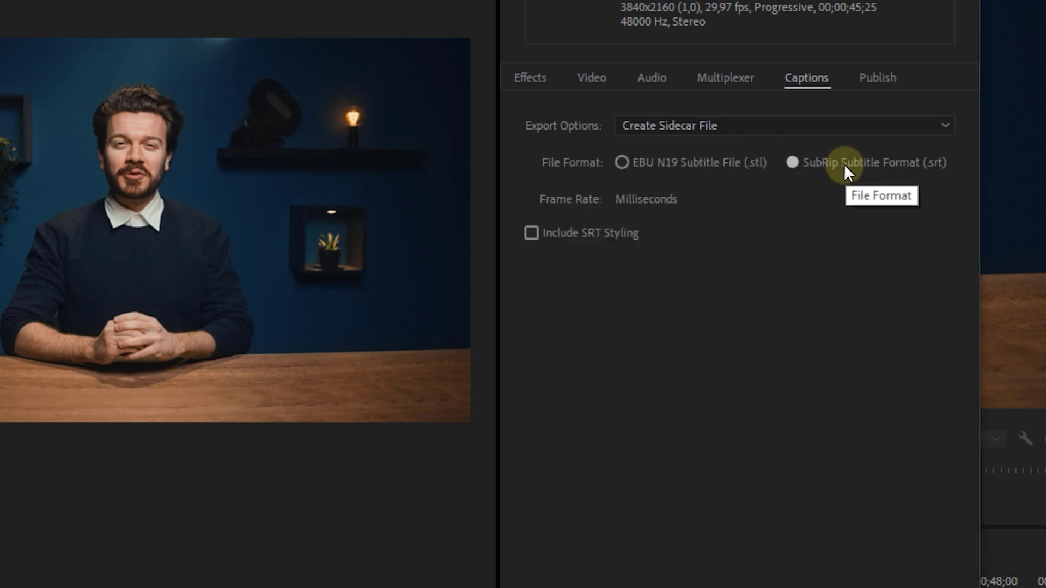
{"action": "left_click", "coordinate": [828, 126]}
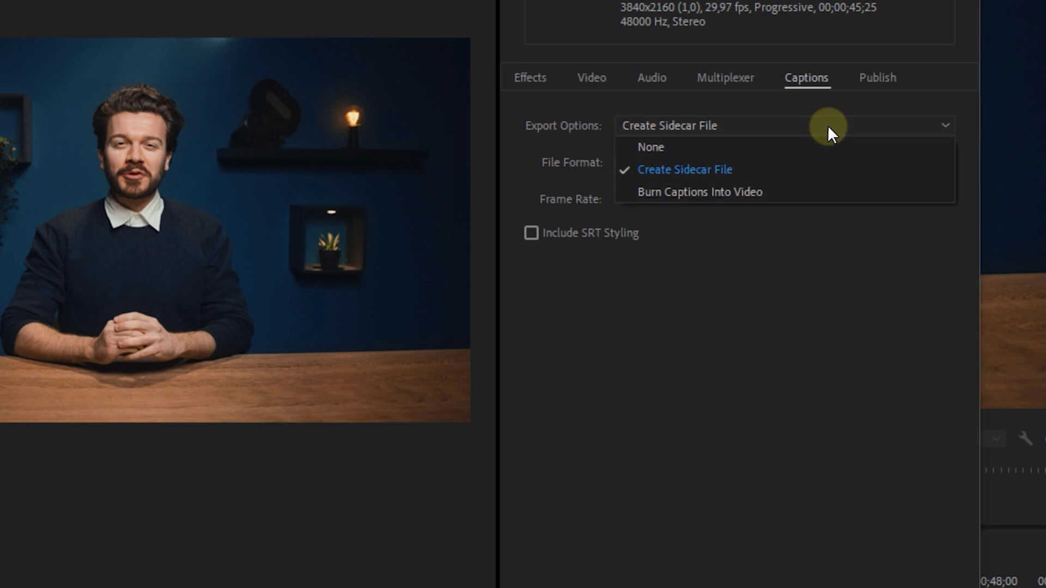
{"action": "left_click", "coordinate": [832, 188]}
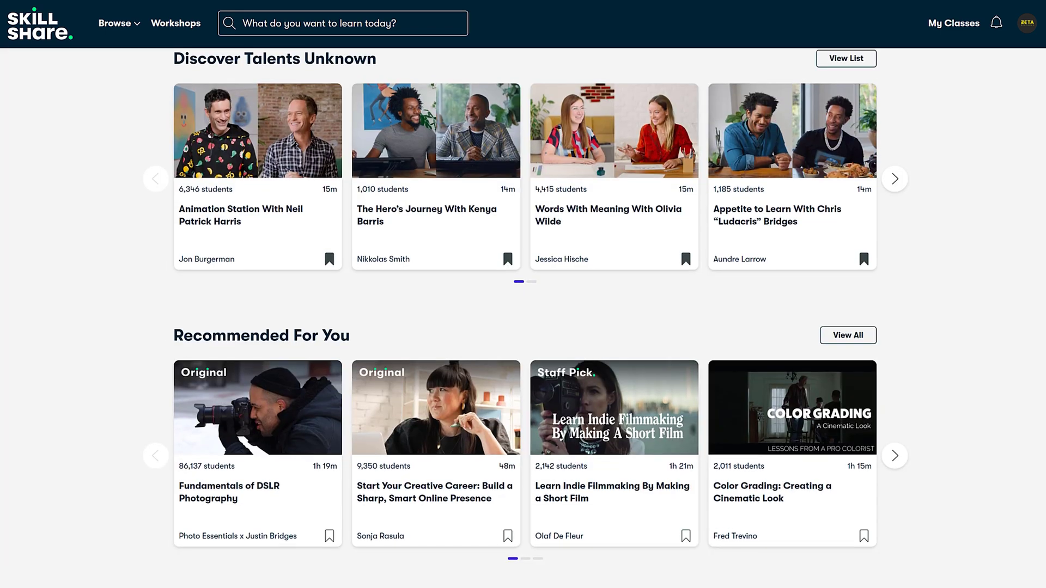
Step: Scroll the Skillshare home page down to Recommended For You and Join a Workshop
{"action": "scroll", "coordinate": [526, 305], "scroll_direction": "down", "scroll_amount": 3}
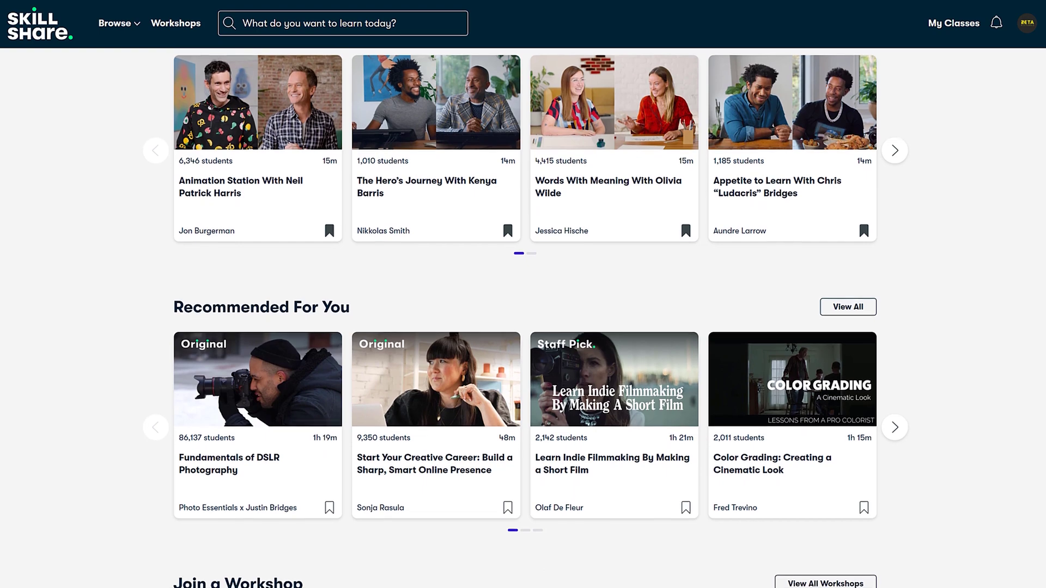
{"action": "scroll", "coordinate": [526, 305], "scroll_direction": "down", "scroll_amount": 2}
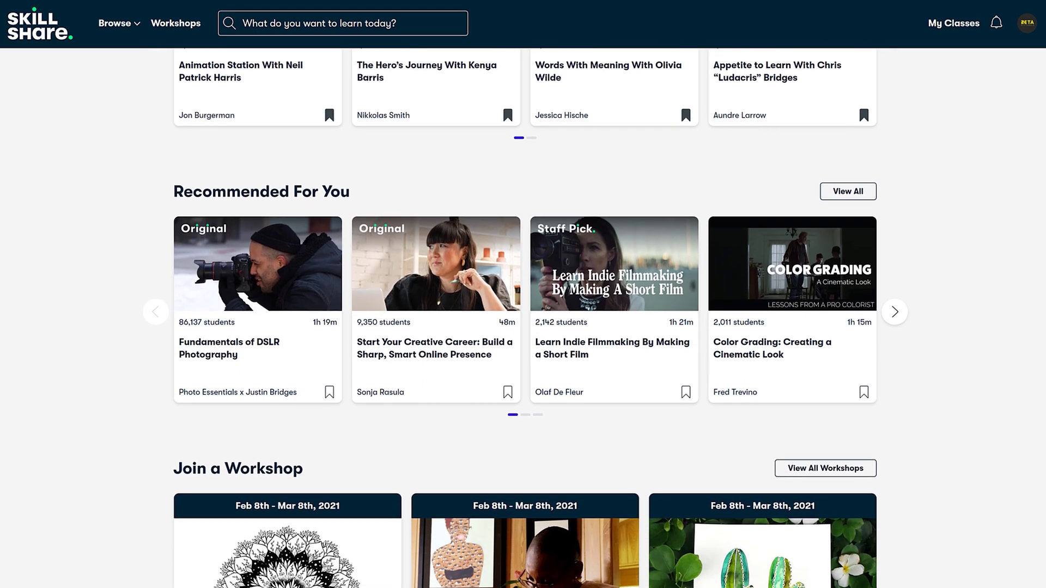
{"action": "scroll", "coordinate": [526, 305], "scroll_direction": "down", "scroll_amount": 2}
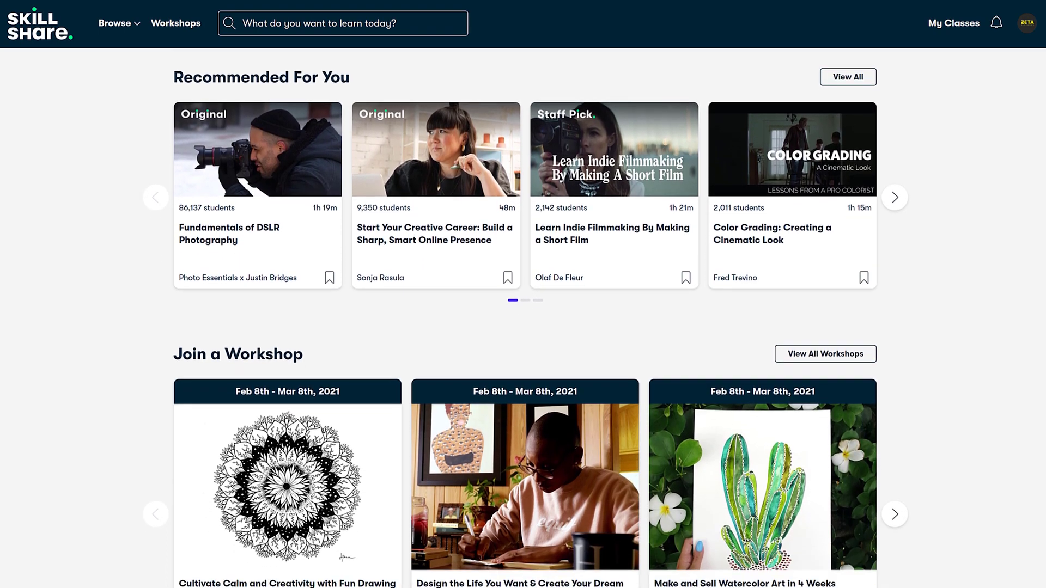